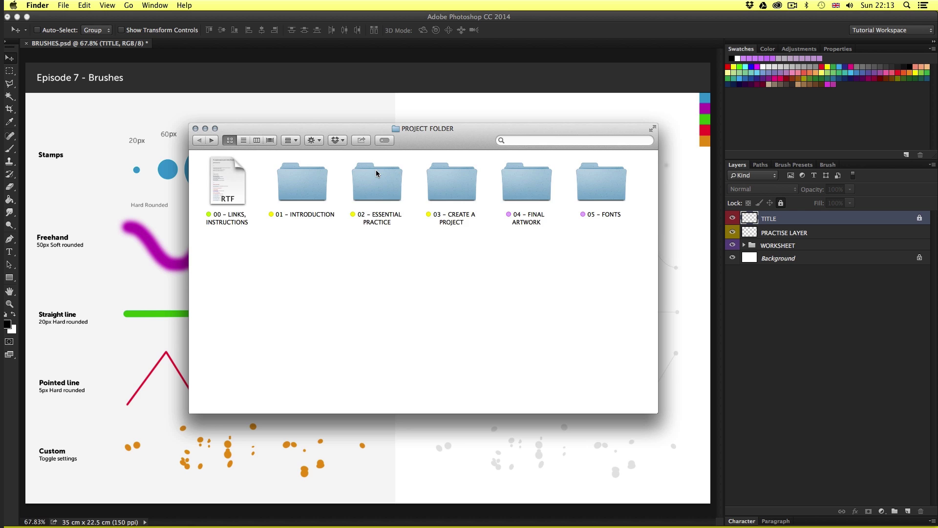
Step: Open BRUSHES.psd from the 12 - BRUSHES folder inside 02 - ESSENTIAL PRACTICE
{"action": "double_click", "coordinate": [377, 174]}
{"action": "double_click", "coordinate": [432, 173]}
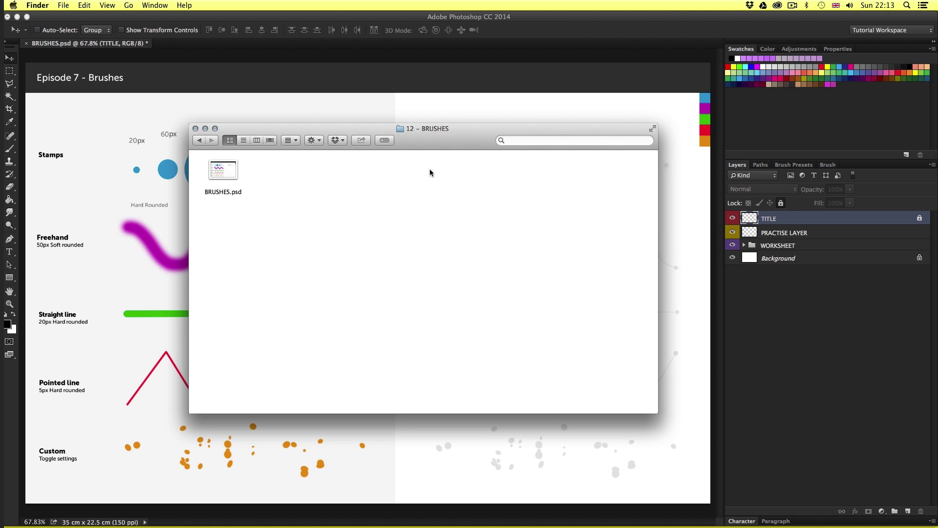
{"action": "double_click", "coordinate": [221, 168]}
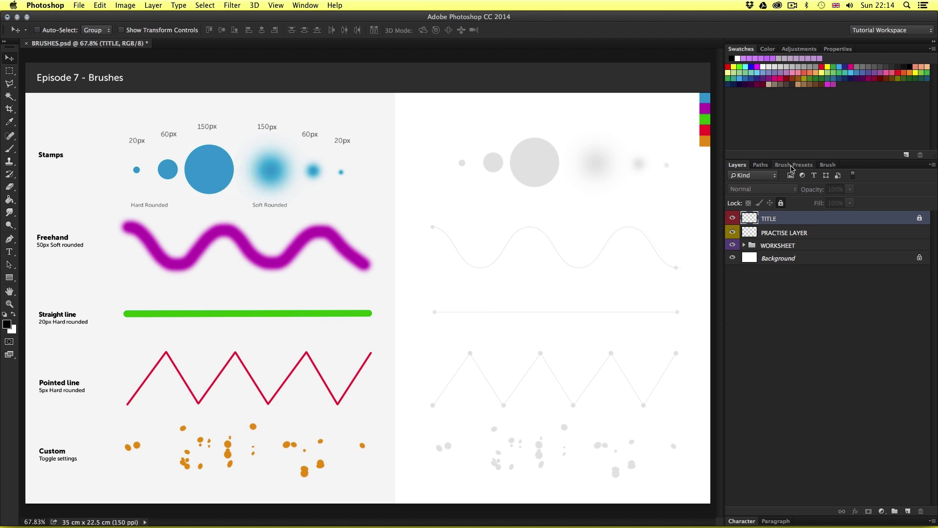
Step: Bring up the Brush Presets and Brush panels to view their contents
{"action": "left_click", "coordinate": [827, 165]}
{"action": "left_click", "coordinate": [795, 165]}
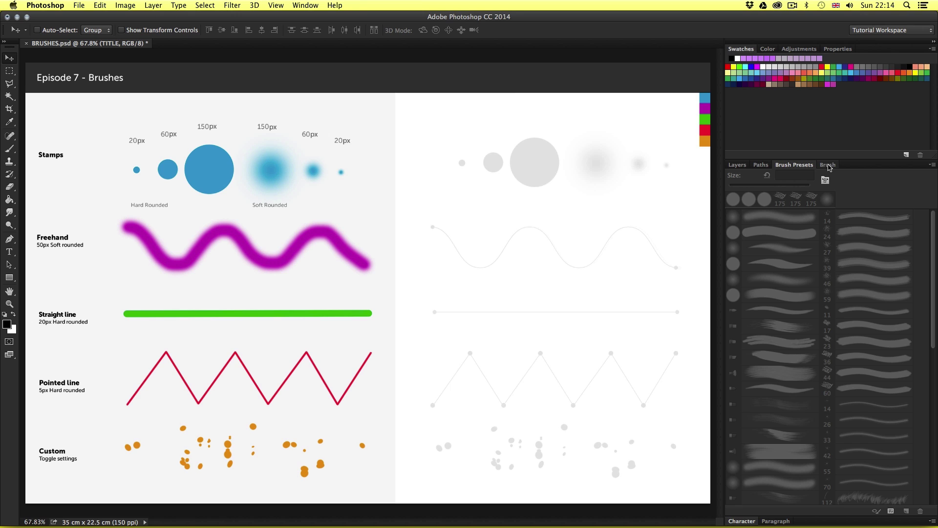
{"action": "left_click", "coordinate": [311, 5]}
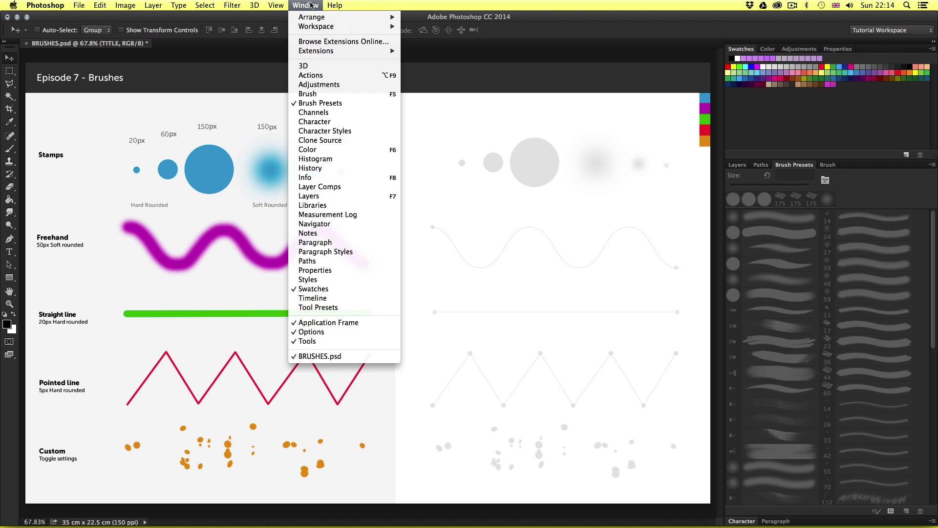
{"action": "left_click", "coordinate": [340, 104]}
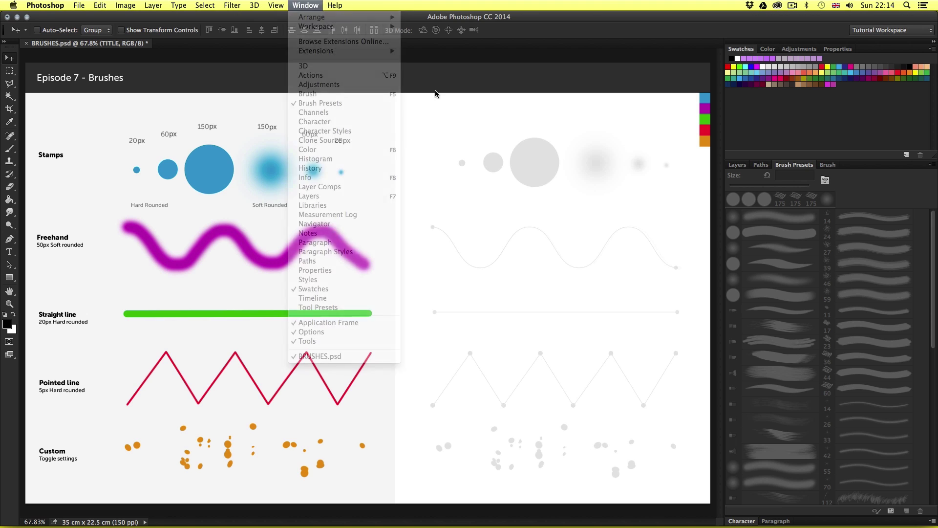
{"action": "left_click", "coordinate": [828, 166]}
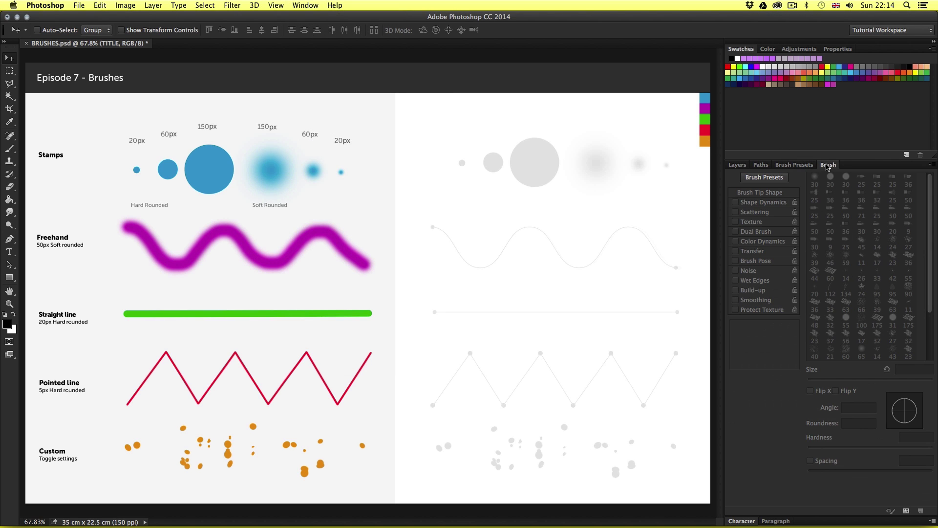
Step: Detach the Brush Presets and Brush panels so both float separately over the canvas
{"action": "left_click", "coordinate": [796, 165]}
{"action": "mouse_move", "coordinate": [798, 167]}
{"action": "left_mouse_down"}
{"action": "mouse_move", "coordinate": [588, 166]}
{"action": "mouse_move", "coordinate": [595, 84]}
{"action": "mouse_move", "coordinate": [603, 85]}
{"action": "left_mouse_up"}
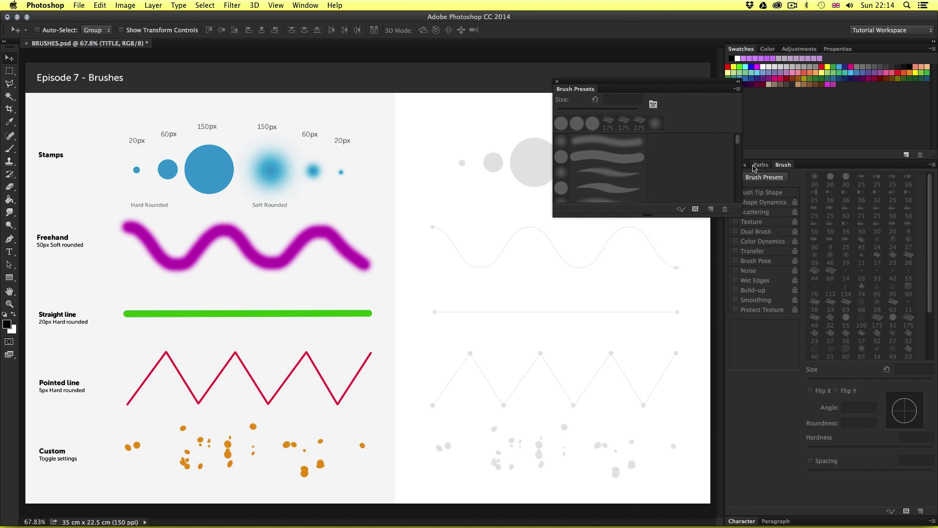
{"action": "mouse_move", "coordinate": [783, 166]}
{"action": "left_mouse_down"}
{"action": "mouse_move", "coordinate": [731, 252]}
{"action": "mouse_move", "coordinate": [592, 245]}
{"action": "mouse_move", "coordinate": [594, 256]}
{"action": "mouse_move", "coordinate": [633, 259]}
{"action": "left_mouse_up"}
{"action": "mouse_move", "coordinate": [620, 85]}
{"action": "left_mouse_down"}
{"action": "mouse_move", "coordinate": [623, 97]}
{"action": "mouse_move", "coordinate": [658, 98]}
{"action": "left_mouse_up"}
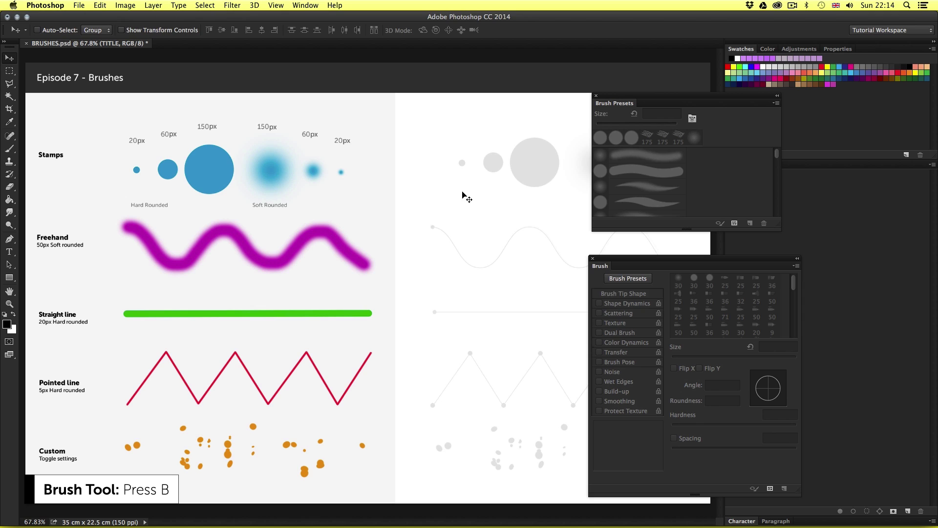
Step: Activate the Brush tool and make PRACTISE LAYER the active layer
{"action": "key", "text": "b"}
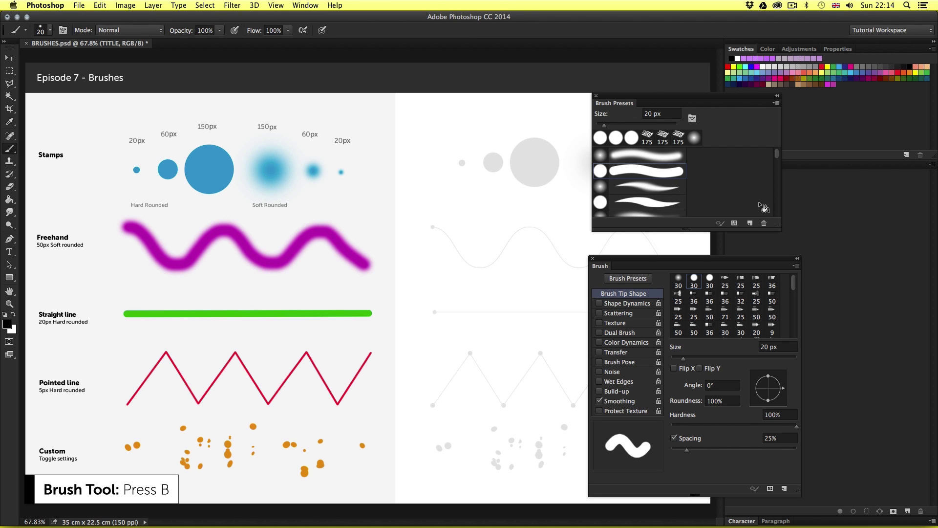
{"action": "left_click_drag", "start_coordinate": [692, 100], "coordinate": [629, 74]}
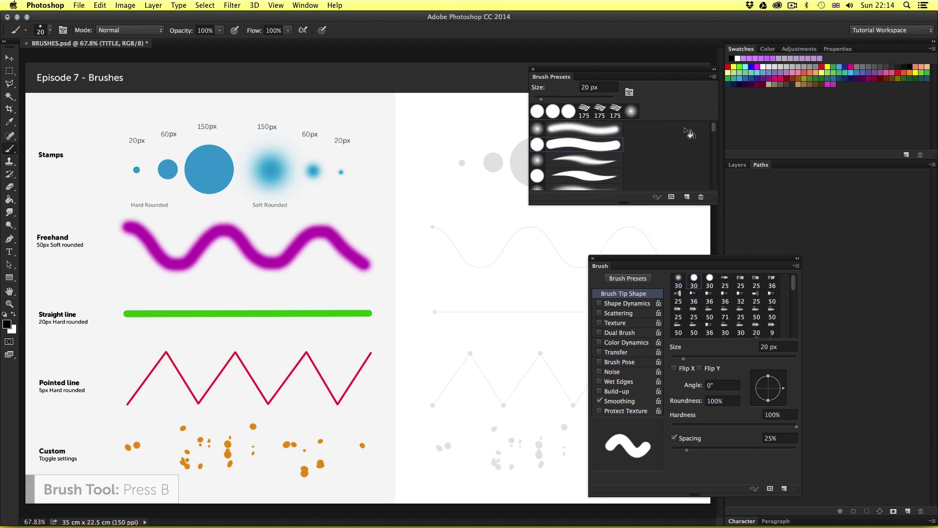
{"action": "left_click", "coordinate": [735, 165]}
{"action": "left_click", "coordinate": [791, 233]}
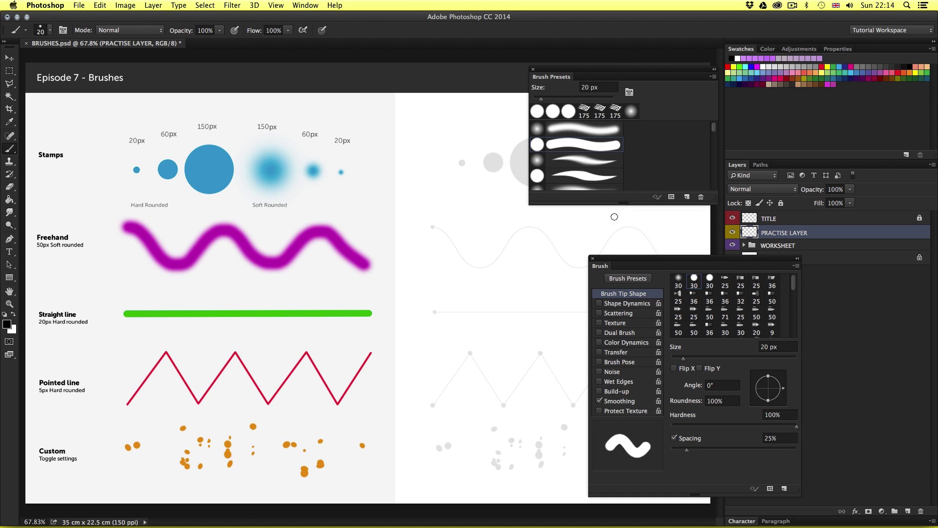
Step: Arrange the floating Brush Presets panel above the Brush panel and enlarge it to show two columns of presets
{"action": "left_click_drag", "start_coordinate": [673, 260], "coordinate": [588, 259]}
{"action": "left_click_drag", "start_coordinate": [584, 71], "coordinate": [556, 76]}
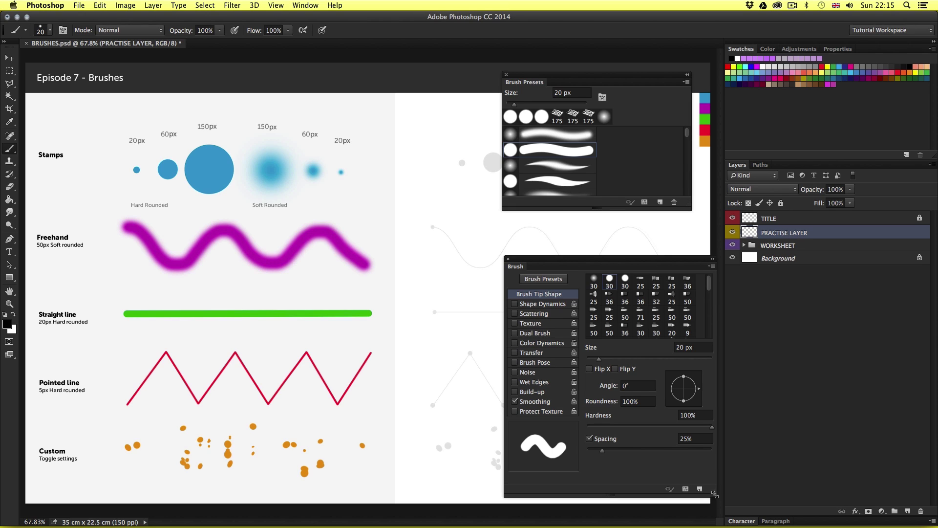
{"action": "left_click_drag", "start_coordinate": [664, 264], "coordinate": [733, 283]}
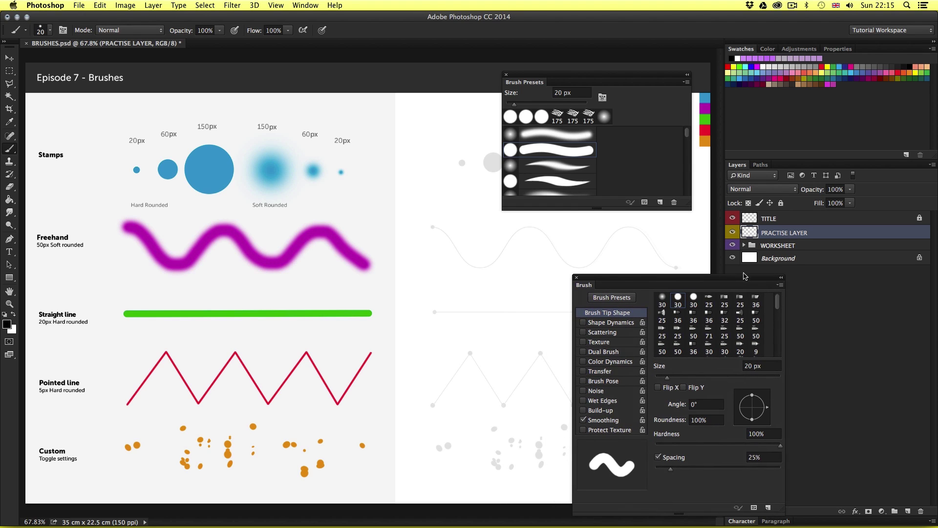
{"action": "left_click_drag", "start_coordinate": [657, 81], "coordinate": [680, 114]}
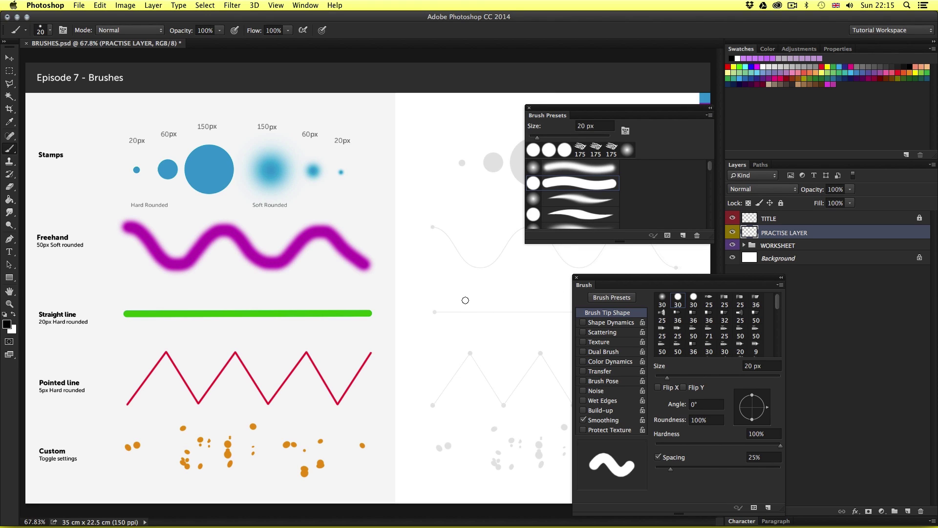
{"action": "left_click_drag", "start_coordinate": [595, 278], "coordinate": [543, 264]}
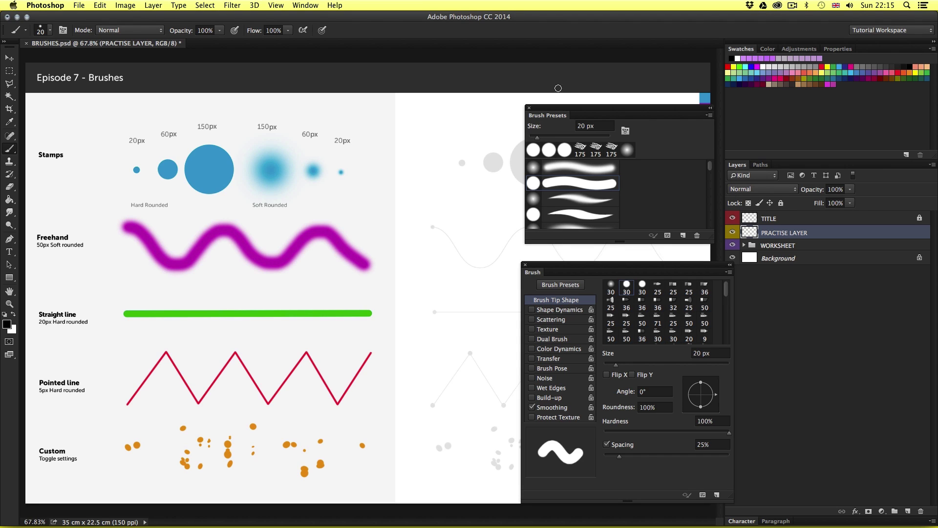
{"action": "left_click_drag", "start_coordinate": [556, 113], "coordinate": [552, 105]}
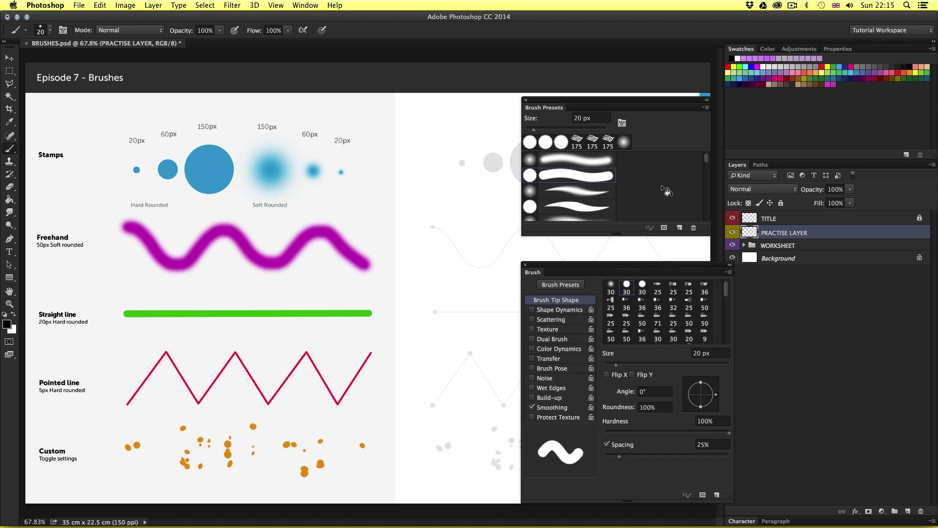
{"action": "left_click_drag", "start_coordinate": [632, 109], "coordinate": [631, 91]}
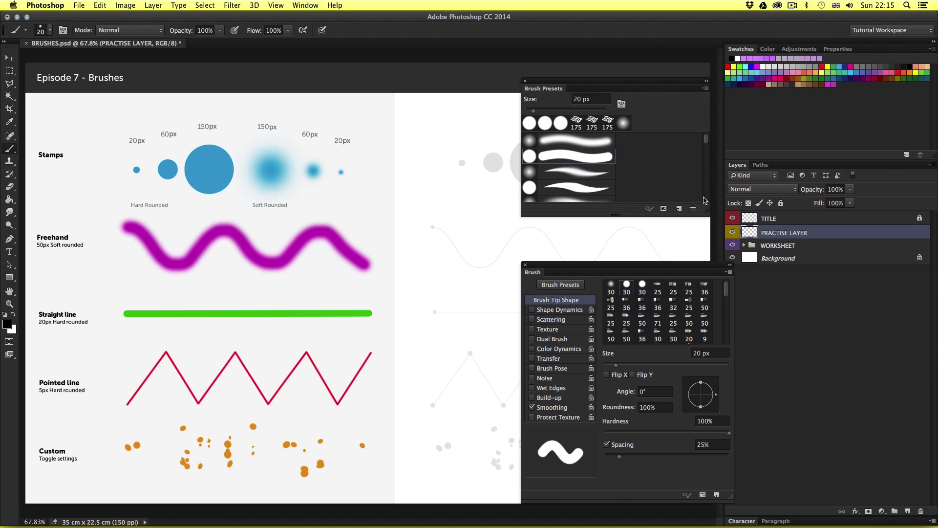
{"action": "left_click_drag", "start_coordinate": [709, 215], "coordinate": [731, 243]}
{"action": "mouse_move", "coordinate": [730, 145]}
{"action": "left_mouse_down"}
{"action": "mouse_move", "coordinate": [729, 233]}
{"action": "mouse_move", "coordinate": [729, 141]}
{"action": "left_mouse_up"}
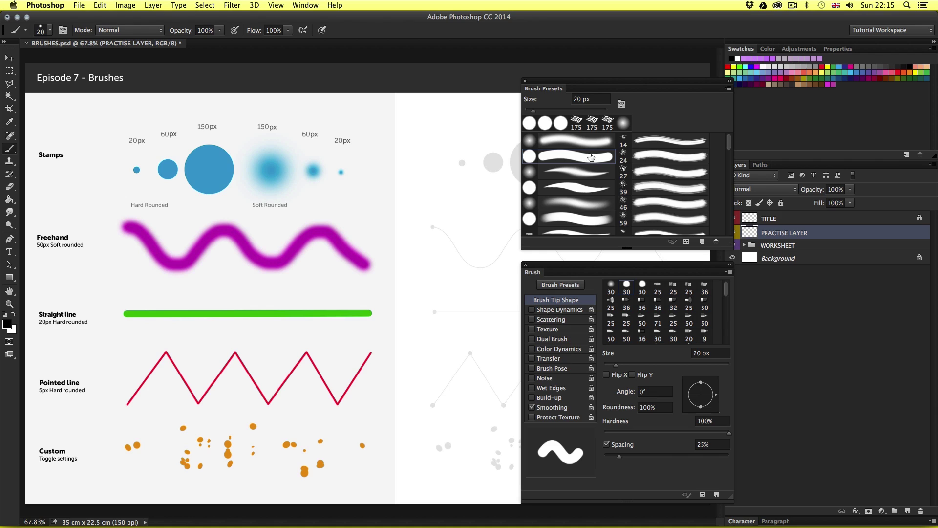
Step: Pick the hard round brush and enlarge it to 88 px
{"action": "left_click", "coordinate": [626, 192]}
{"action": "left_click", "coordinate": [538, 182]}
{"action": "mouse_move", "coordinate": [730, 142]}
{"action": "left_mouse_down"}
{"action": "mouse_move", "coordinate": [730, 204]}
{"action": "mouse_move", "coordinate": [730, 137]}
{"action": "left_mouse_up"}
{"action": "left_click", "coordinate": [529, 123]}
{"action": "left_click_drag", "start_coordinate": [532, 109], "coordinate": [561, 113]}
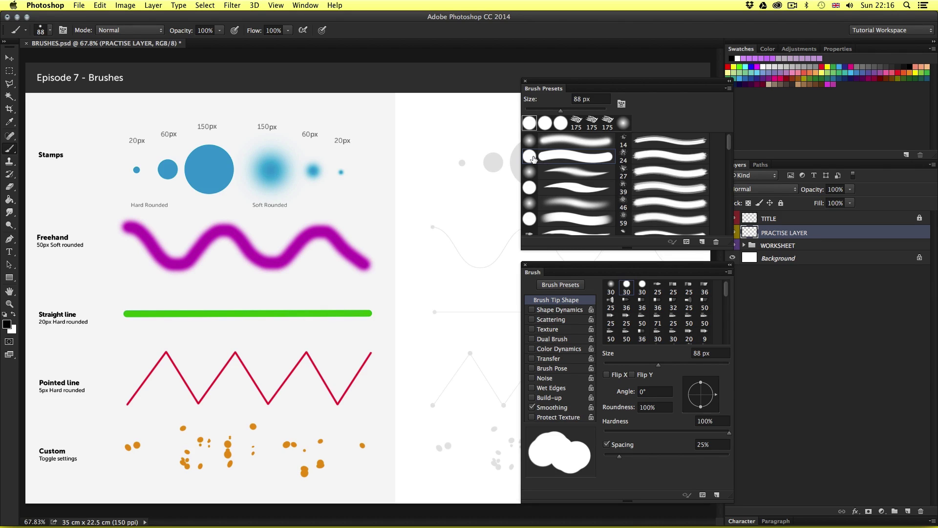
Step: Set the hard round brush's size to exactly 40 px
{"action": "left_click", "coordinate": [587, 101]}
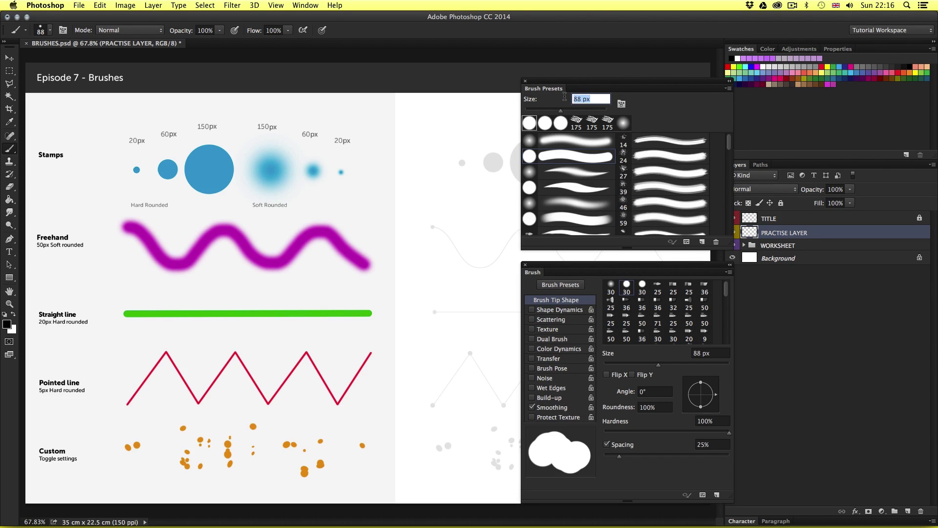
{"action": "type", "text": "40"}
{"action": "key", "text": "Return"}
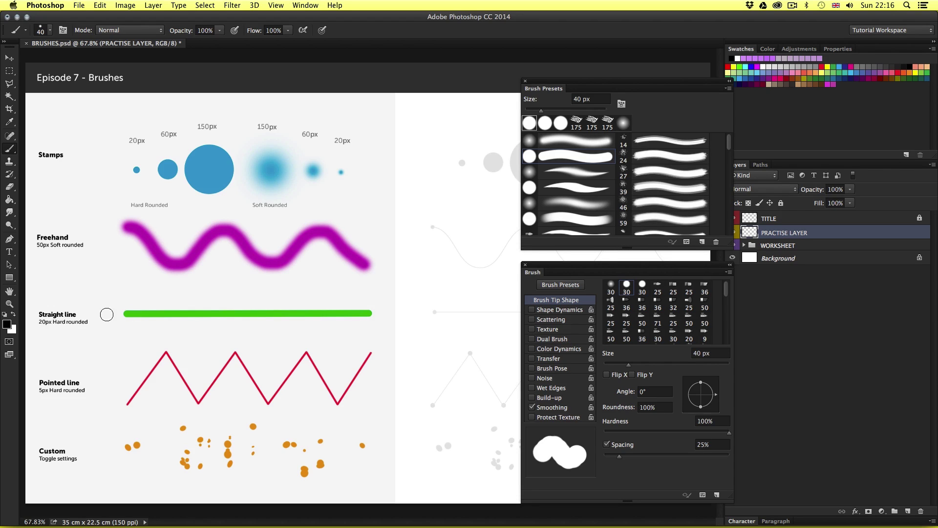
Step: Keep black as the foreground color, paint a freehand test stroke on the worksheet's blank half, and undo it
{"action": "left_click", "coordinate": [6, 323]}
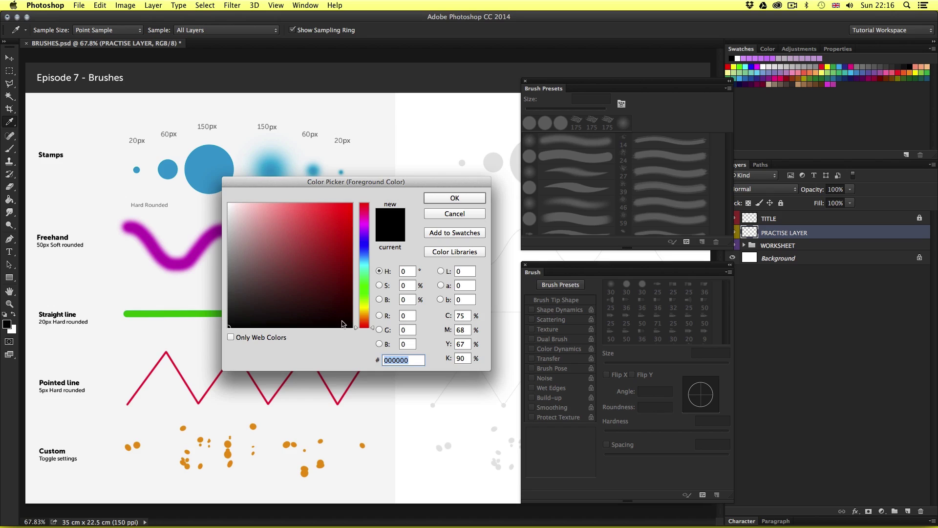
{"action": "left_click", "coordinate": [454, 198]}
{"action": "key", "text": "b"}
{"action": "mouse_move", "coordinate": [408, 170]}
{"action": "left_mouse_down"}
{"action": "mouse_move", "coordinate": [409, 256]}
{"action": "mouse_move", "coordinate": [458, 256]}
{"action": "mouse_move", "coordinate": [459, 227]}
{"action": "mouse_move", "coordinate": [446, 225]}
{"action": "mouse_move", "coordinate": [461, 234]}
{"action": "mouse_move", "coordinate": [470, 193]}
{"action": "mouse_move", "coordinate": [447, 186]}
{"action": "left_mouse_up"}
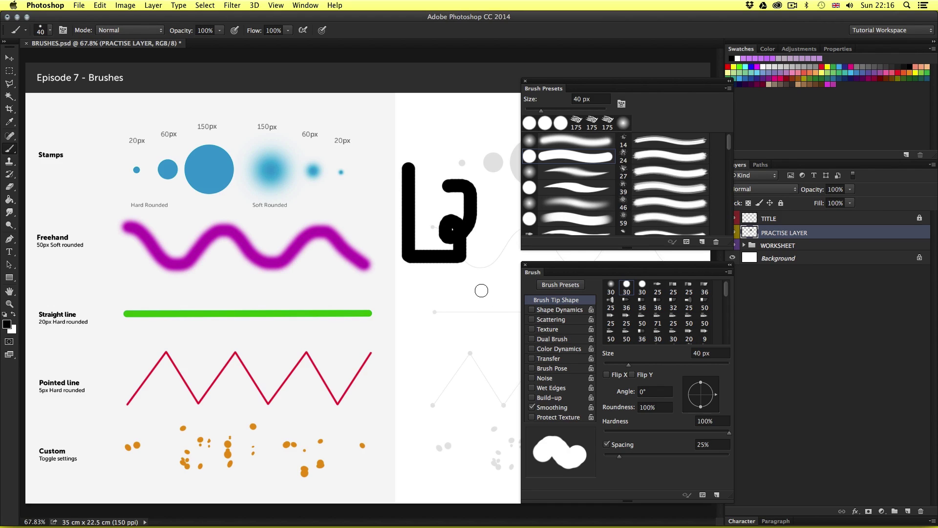
{"action": "key", "text": "super+alt+z"}
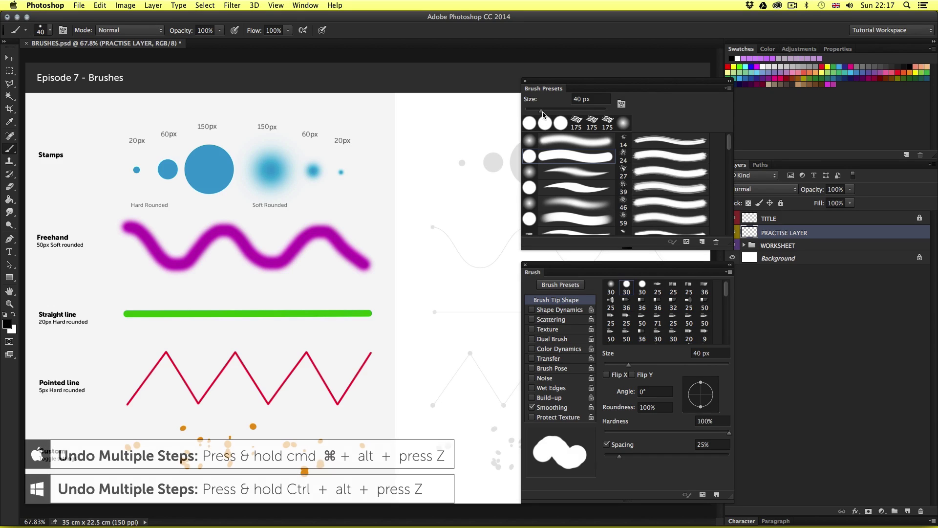
Step: Enlarge the brush to 201 px, undo the test painting made with it, and reselect PRACTISE LAYER
{"action": "left_click_drag", "start_coordinate": [545, 110], "coordinate": [587, 114]}
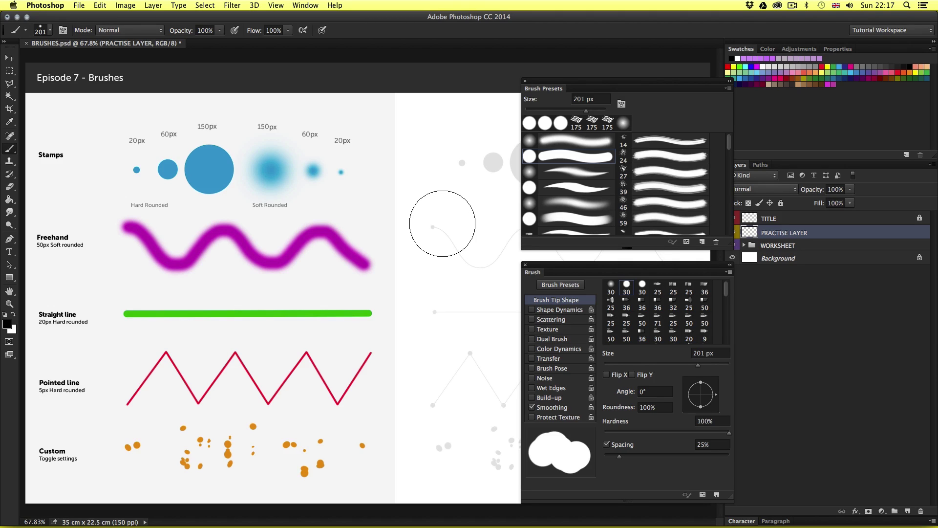
{"action": "mouse_move", "coordinate": [442, 215]}
{"action": "left_mouse_down"}
{"action": "mouse_move", "coordinate": [449, 257]}
{"action": "mouse_move", "coordinate": [434, 278]}
{"action": "mouse_move", "coordinate": [471, 236]}
{"action": "mouse_move", "coordinate": [440, 259]}
{"action": "mouse_move", "coordinate": [446, 197]}
{"action": "left_mouse_up"}
{"action": "key", "text": "super+alt+z"}
{"action": "key", "text": "super+alt+z"}
{"action": "key", "text": "super+alt+z"}
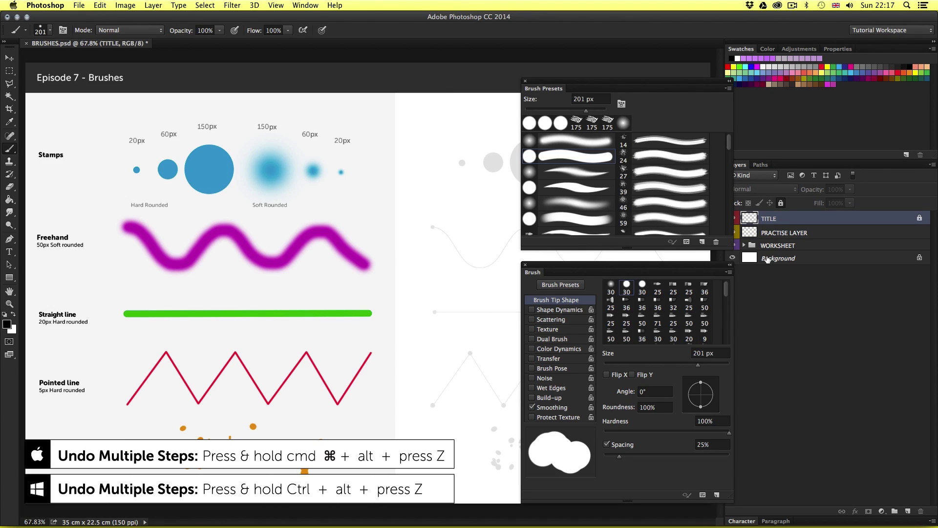
{"action": "left_click", "coordinate": [765, 234]}
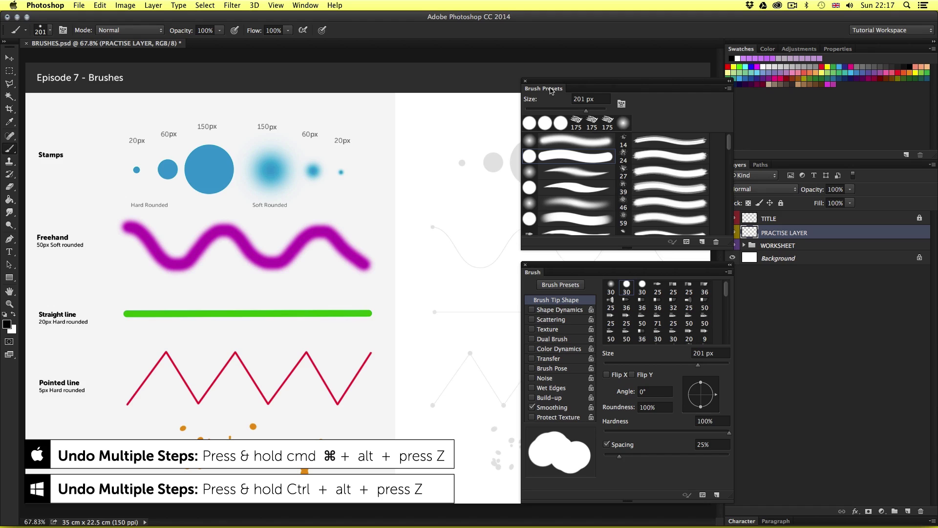
Step: Choose the rough-textured 36 px brush preset and enlarge it to 184 px
{"action": "scroll", "coordinate": [730, 161], "scroll_direction": "down", "scroll_amount": 3}
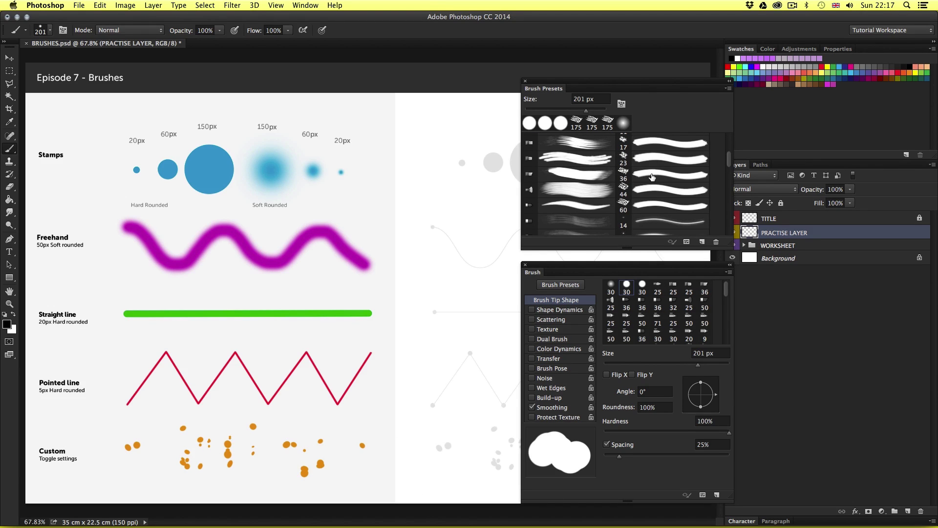
{"action": "left_click", "coordinate": [652, 175]}
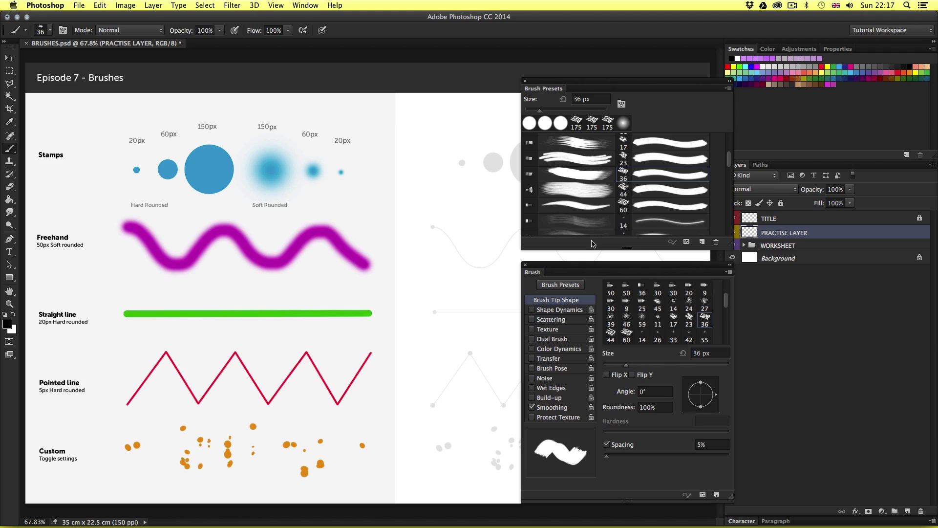
{"action": "left_click_drag", "start_coordinate": [540, 113], "coordinate": [582, 112]}
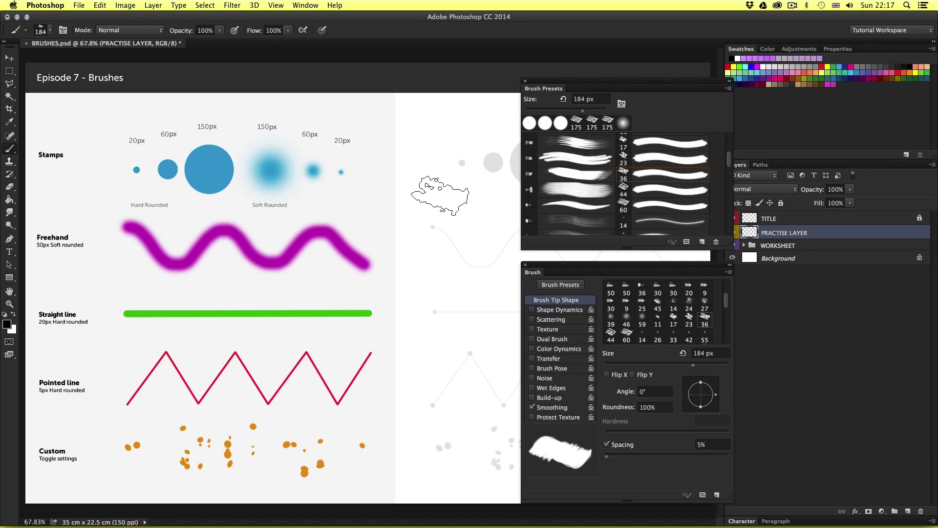
Step: Paint a test stamp and rough strokes with the textured brush, undo them all, and reselect PRACTISE LAYER
{"action": "left_click", "coordinate": [440, 196]}
{"action": "mouse_move", "coordinate": [454, 220]}
{"action": "left_mouse_down"}
{"action": "mouse_move", "coordinate": [427, 239]}
{"action": "mouse_move", "coordinate": [442, 282]}
{"action": "left_mouse_up"}
{"action": "mouse_move", "coordinate": [454, 333]}
{"action": "left_mouse_down"}
{"action": "mouse_move", "coordinate": [462, 429]}
{"action": "mouse_move", "coordinate": [470, 361]}
{"action": "left_mouse_up"}
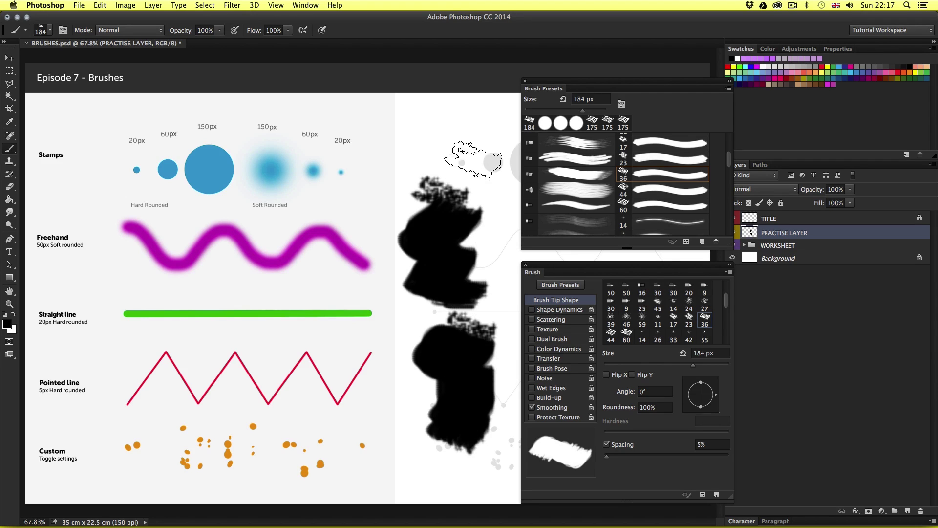
{"action": "key", "text": "super+z"}
{"action": "key", "text": "super+alt+z"}
{"action": "key", "text": "super+alt+z"}
{"action": "key", "text": "super+alt+z"}
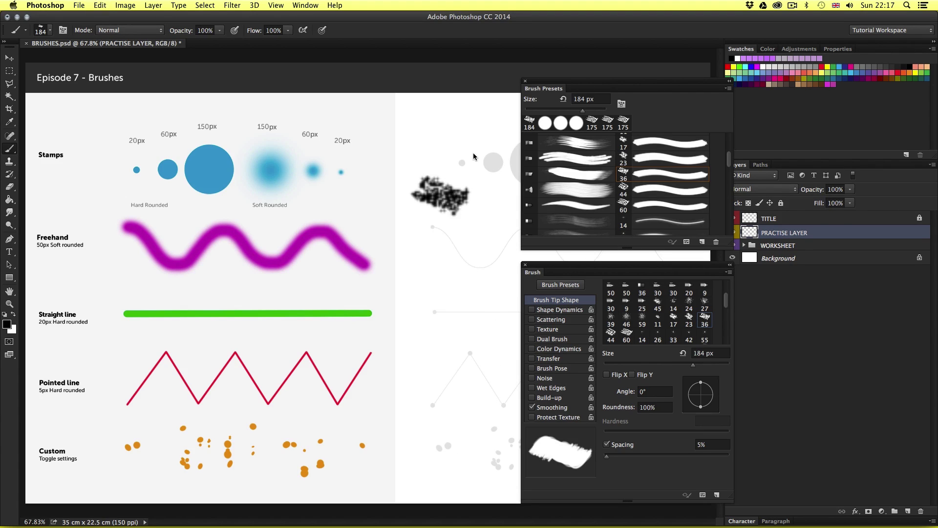
{"action": "left_click", "coordinate": [776, 234]}
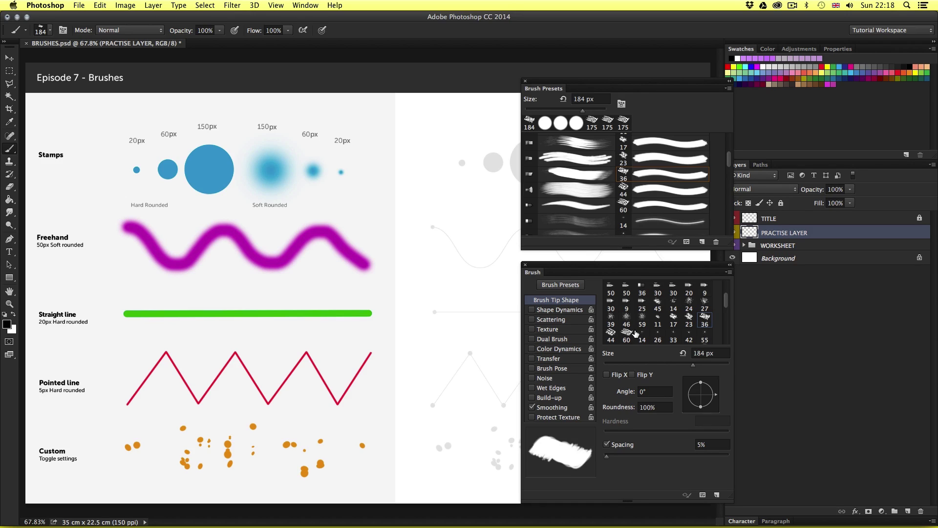
Step: Show the first brush tips in the Brush panel and shift the Brush Presets panel slightly
{"action": "mouse_move", "coordinate": [728, 304]}
{"action": "left_mouse_down"}
{"action": "mouse_move", "coordinate": [727, 293]}
{"action": "mouse_move", "coordinate": [728, 342]}
{"action": "mouse_move", "coordinate": [726, 286]}
{"action": "left_mouse_up"}
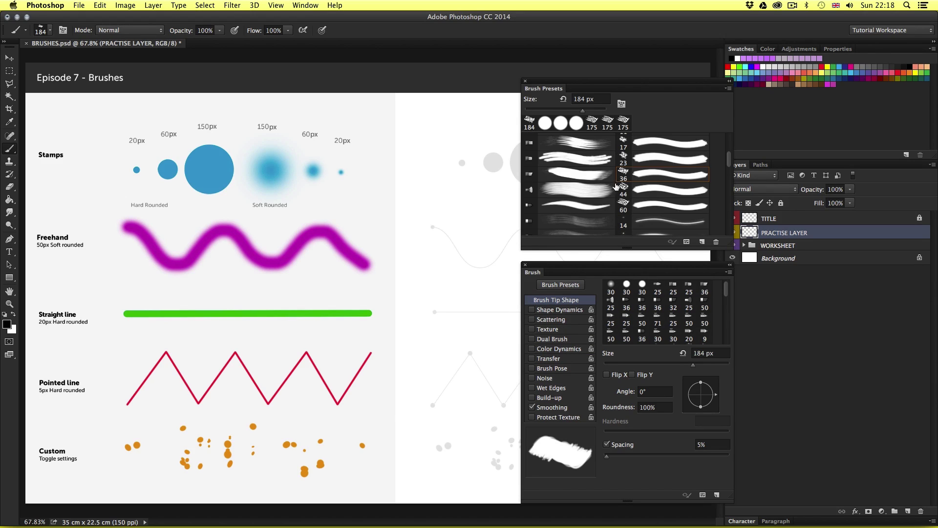
{"action": "left_click_drag", "start_coordinate": [582, 87], "coordinate": [579, 88]}
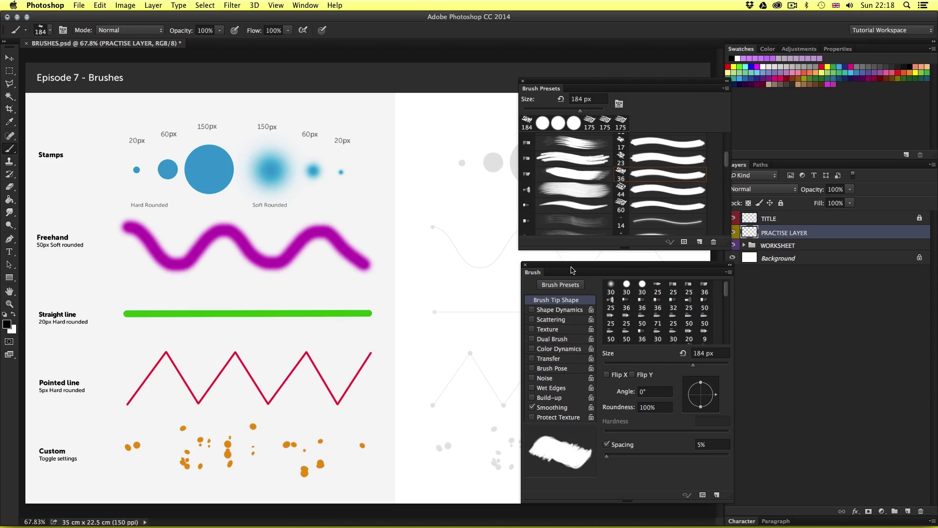
Step: Try a bristle brush preset, followed by the 17 px rough brush preset, in the Brush Presets panel
{"action": "left_click", "coordinate": [574, 185]}
{"action": "left_click", "coordinate": [569, 158]}
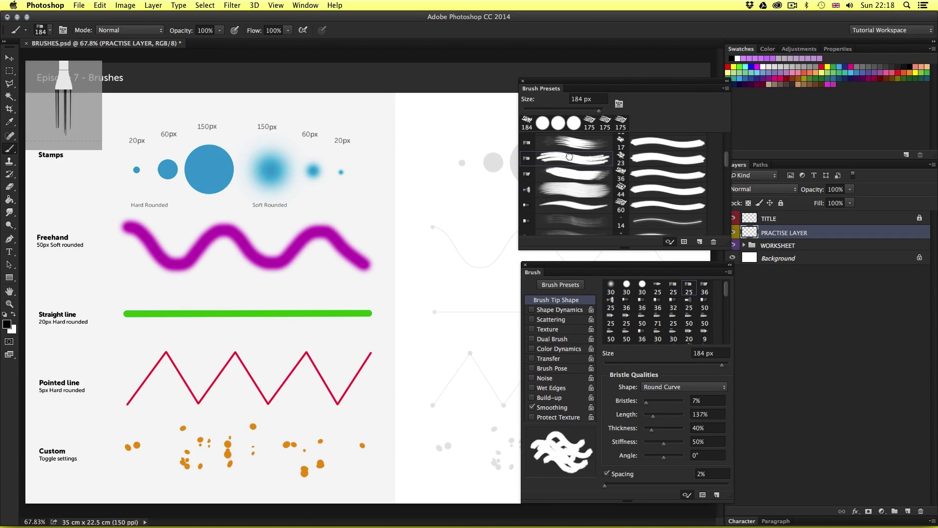
{"action": "left_click", "coordinate": [644, 142]}
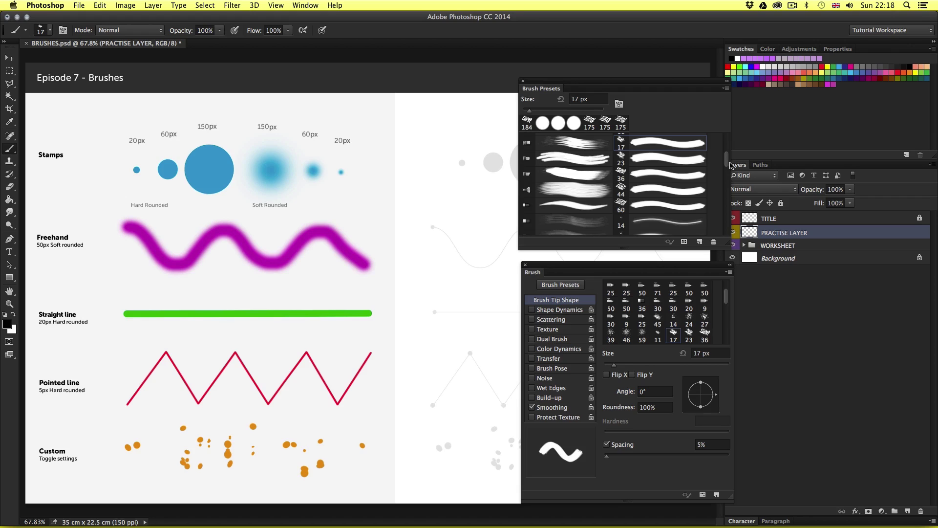
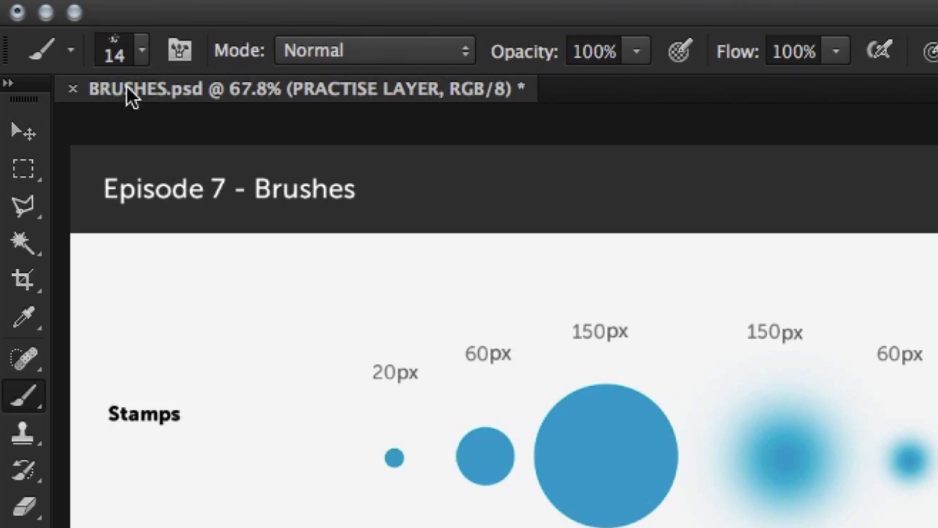
Step: Set the current brush's size to 37 px and browse the available presets in the brush preset picker
{"action": "left_click", "coordinate": [141, 51]}
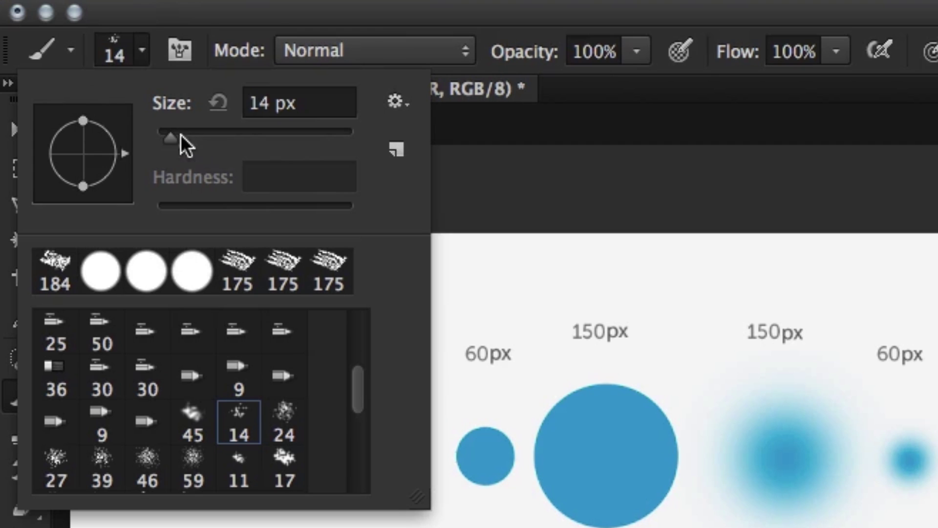
{"action": "left_click_drag", "start_coordinate": [174, 138], "coordinate": [192, 138]}
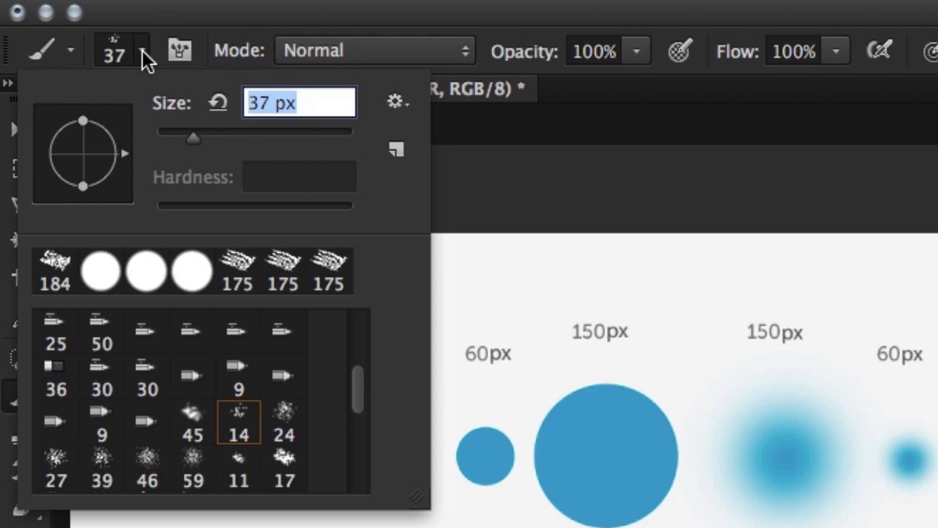
{"action": "scroll", "coordinate": [356, 350], "scroll_direction": "up", "scroll_amount": 5}
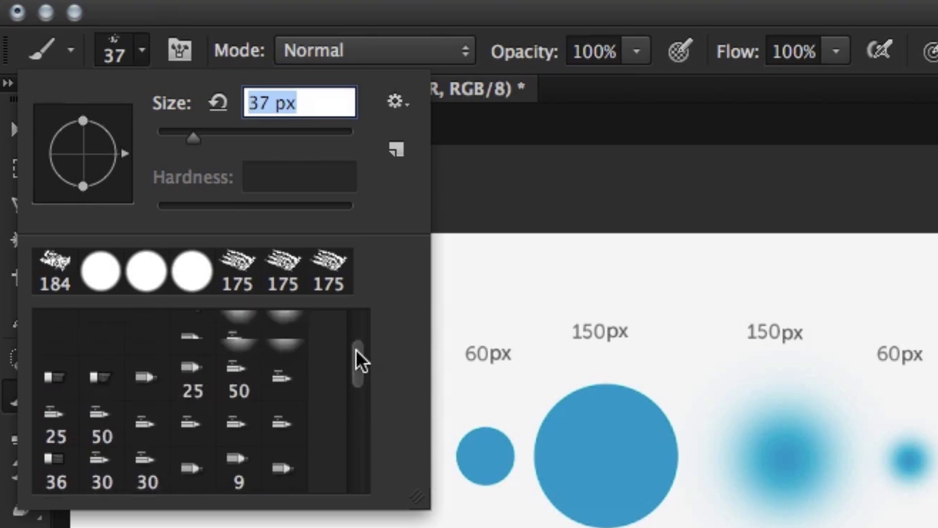
{"action": "mouse_move", "coordinate": [355, 356]}
{"action": "left_mouse_down"}
{"action": "mouse_move", "coordinate": [387, 509]}
{"action": "mouse_move", "coordinate": [438, 516]}
{"action": "left_mouse_up"}
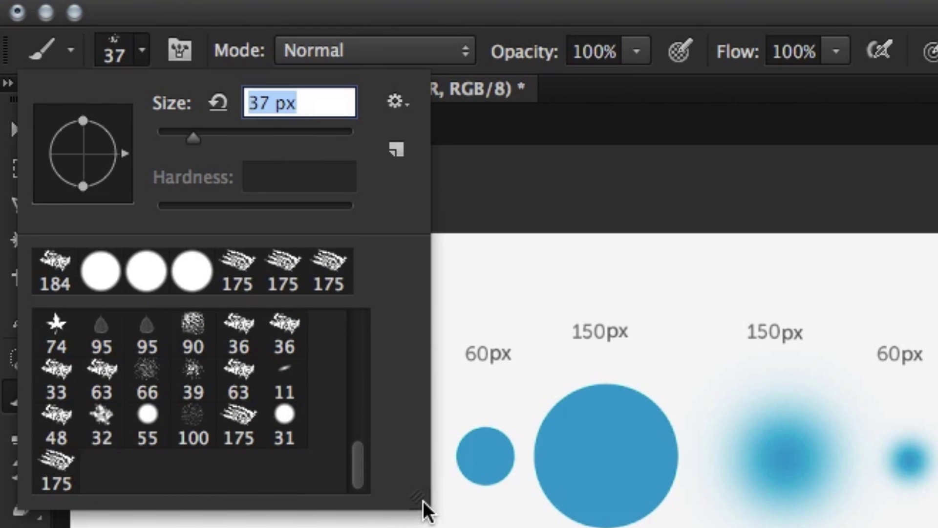
{"action": "left_click_drag", "start_coordinate": [357, 468], "coordinate": [356, 312]}
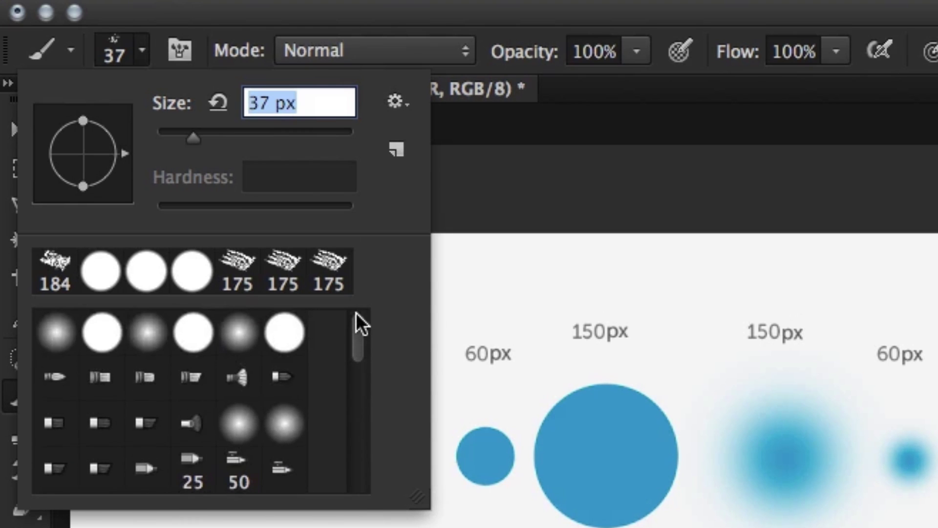
Step: Choose the first hard round brush preset and enlarge it to 90 px
{"action": "left_click", "coordinate": [102, 336]}
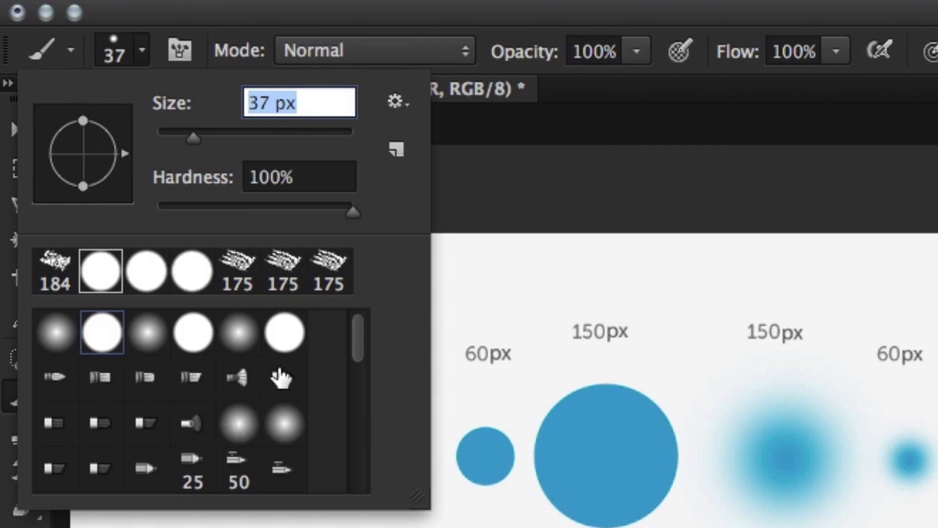
{"action": "left_click_drag", "start_coordinate": [191, 136], "coordinate": [244, 136]}
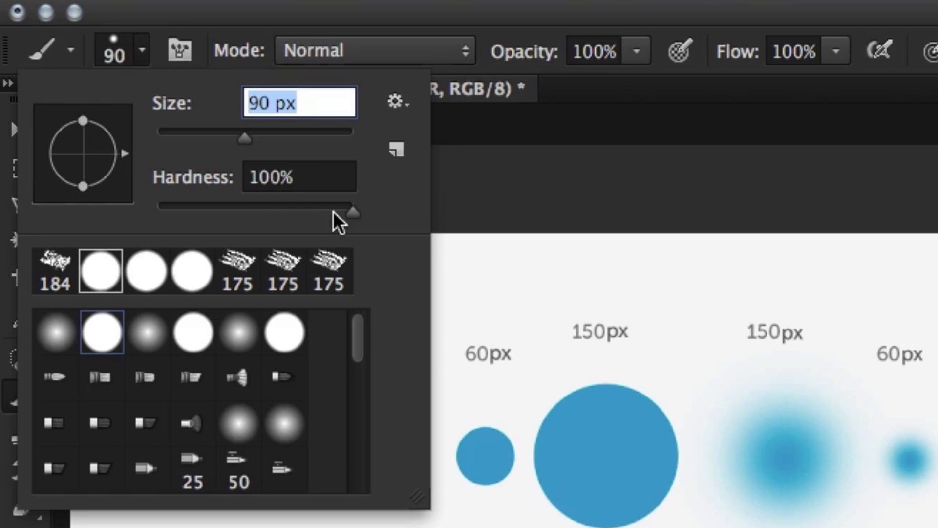
{"action": "left_click", "coordinate": [181, 45]}
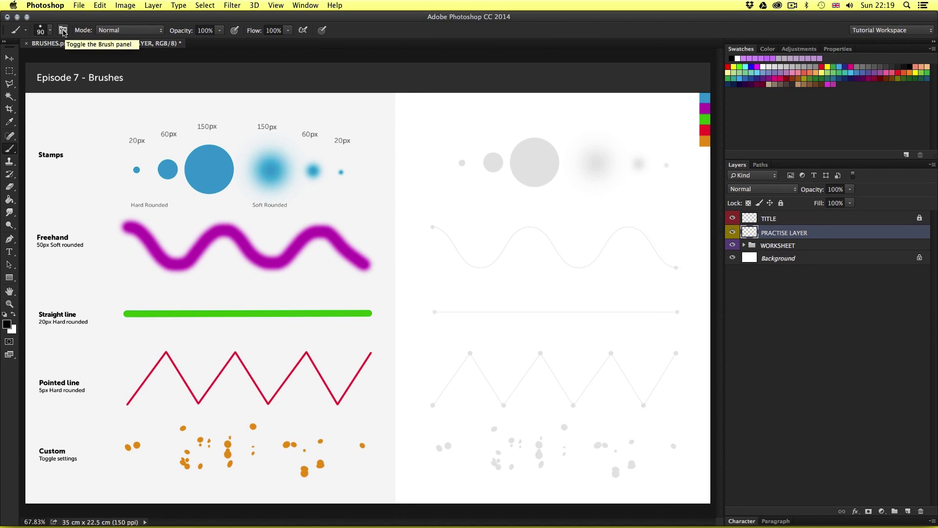
Step: View the Brush panel's tip settings, close the panel, and look at the brush Opacity slider
{"action": "left_click", "coordinate": [63, 31]}
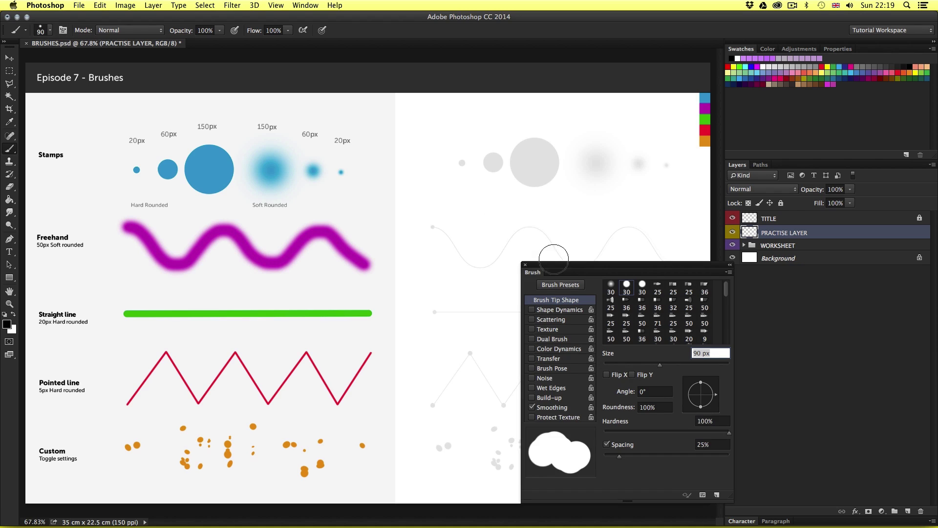
{"action": "mouse_move", "coordinate": [562, 266]}
{"action": "left_mouse_down"}
{"action": "mouse_move", "coordinate": [465, 256]}
{"action": "mouse_move", "coordinate": [498, 217]}
{"action": "mouse_move", "coordinate": [520, 237]}
{"action": "mouse_move", "coordinate": [523, 259]}
{"action": "left_mouse_up"}
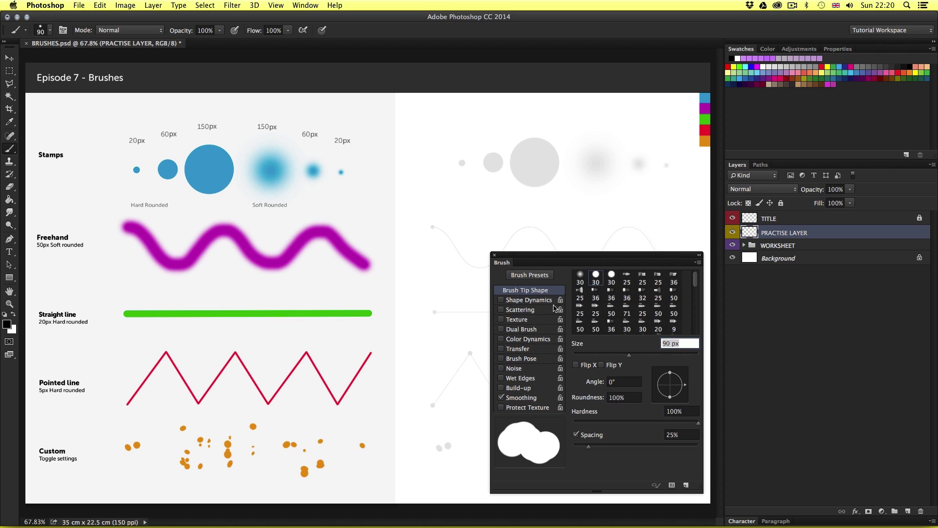
{"action": "left_click", "coordinate": [495, 255]}
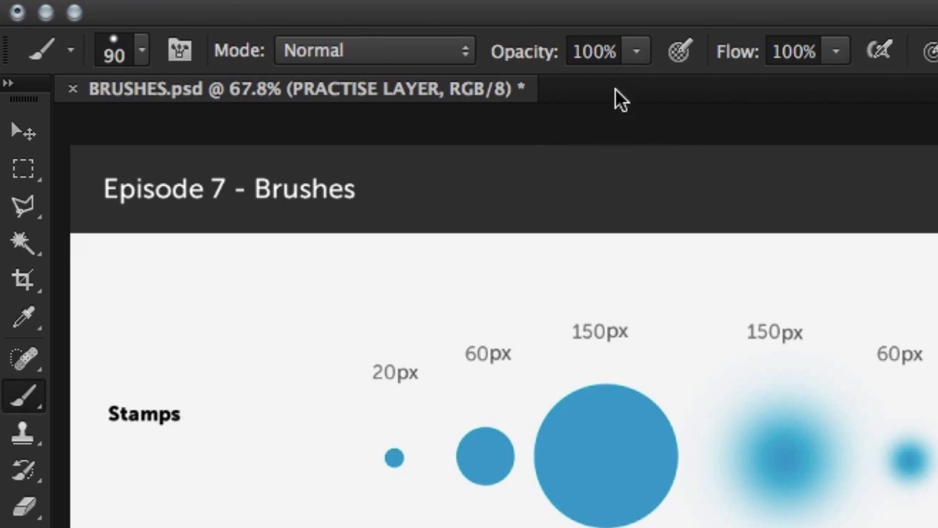
{"action": "left_click", "coordinate": [633, 51]}
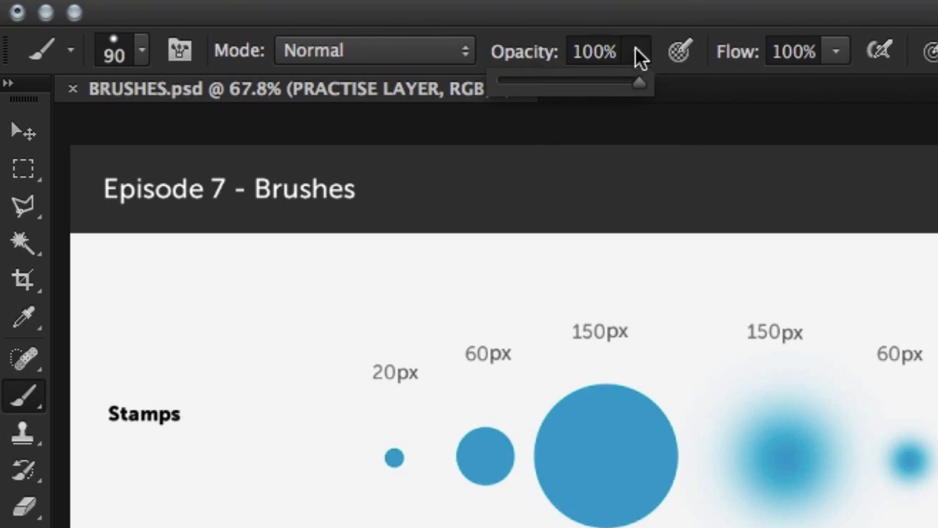
{"action": "left_click", "coordinate": [658, 34]}
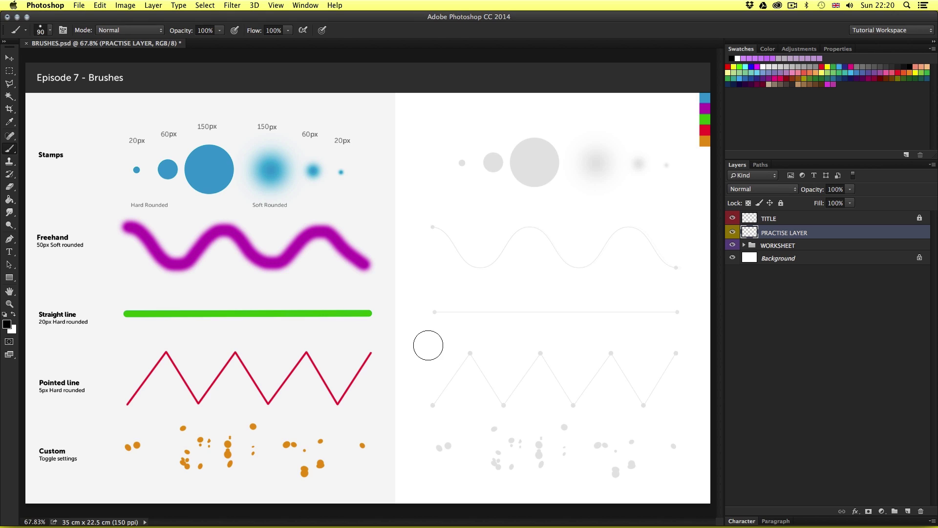
Step: Create a new layer named STAMPS above PRACTISE LAYER
{"action": "key", "text": "v"}
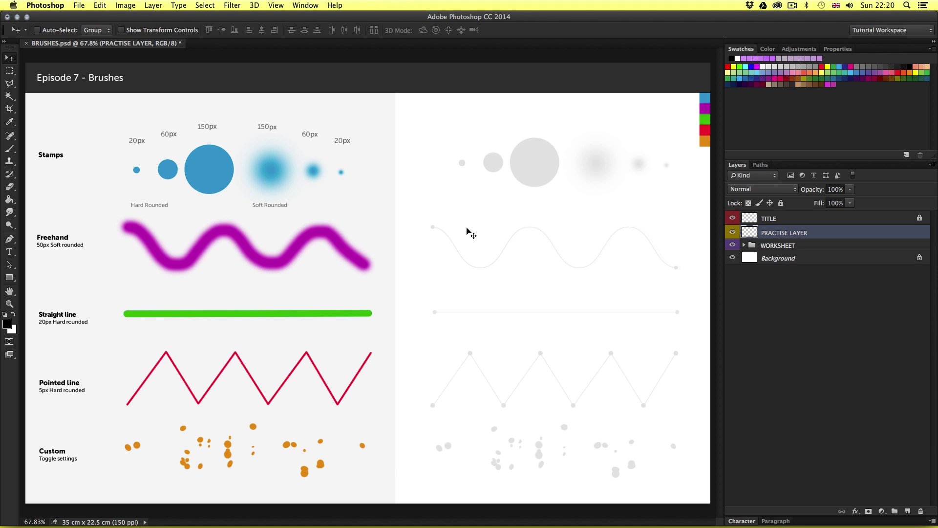
{"action": "key", "text": "z"}
{"action": "left_click_drag", "start_coordinate": [465, 226], "coordinate": [308, 237]}
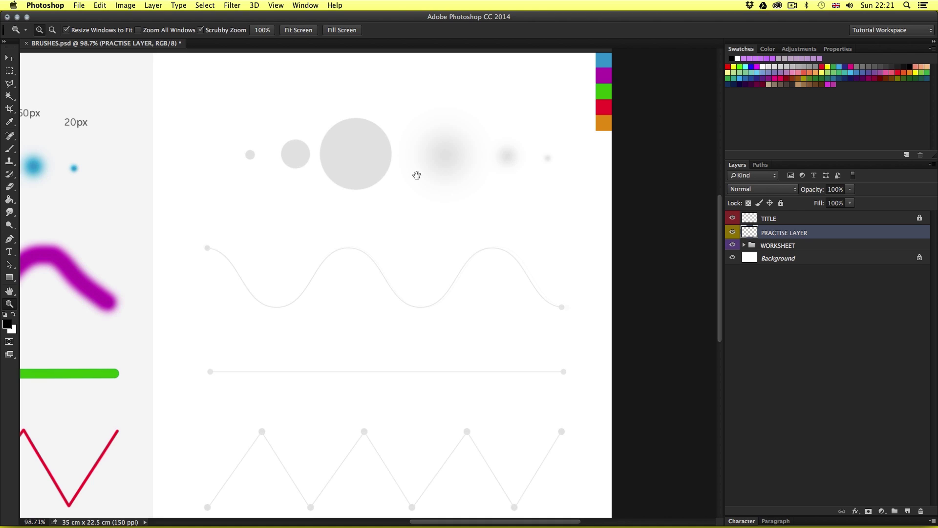
{"action": "left_click_drag", "start_coordinate": [416, 175], "coordinate": [395, 203]}
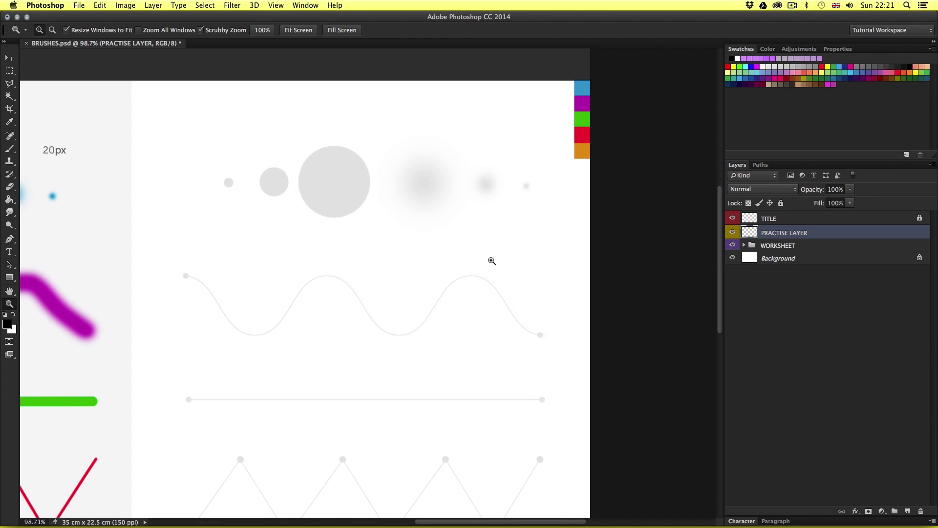
{"action": "key", "text": "v"}
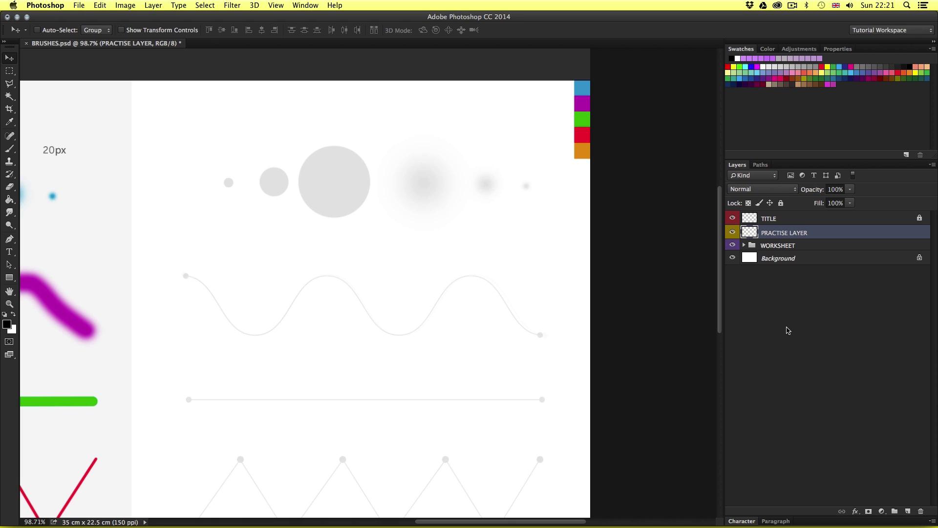
{"action": "key", "text": "super+shift+n"}
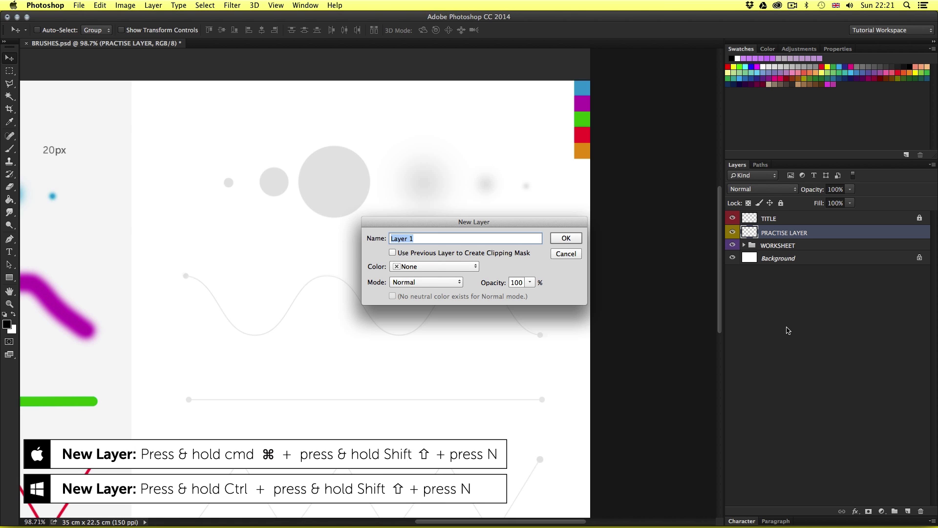
{"action": "type", "text": "STAMPS"}
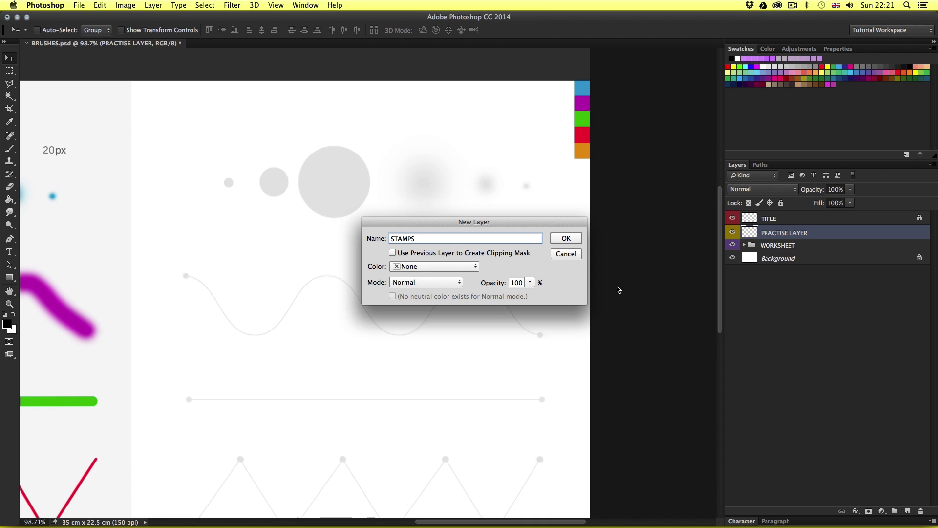
{"action": "left_click", "coordinate": [567, 239]}
Step: Set up the Brush tool with the first hard round preset at a size of 20 px
{"action": "key", "text": "b"}
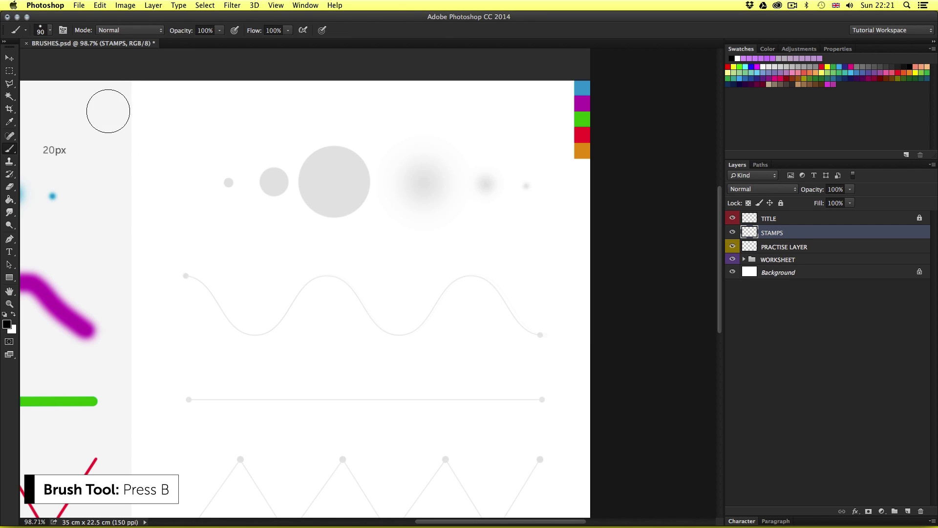
{"action": "left_click", "coordinate": [50, 30]}
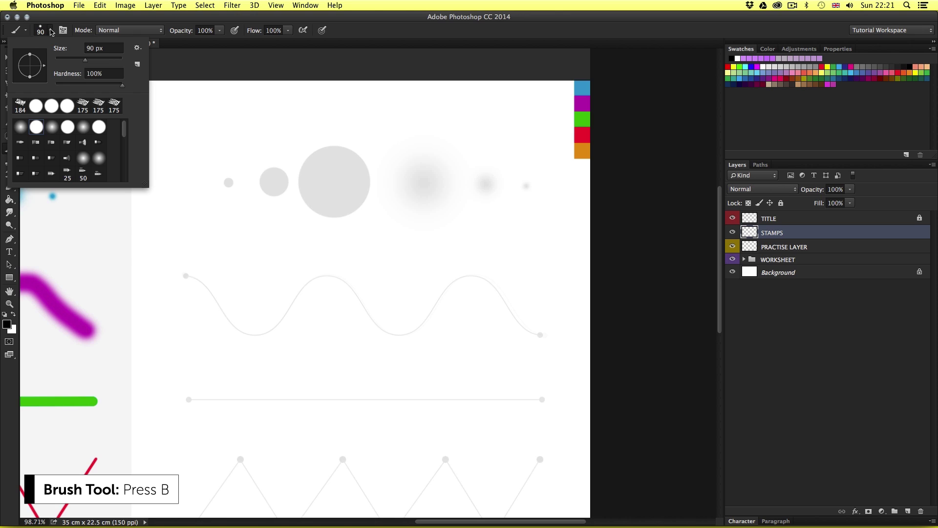
{"action": "left_click", "coordinate": [37, 128]}
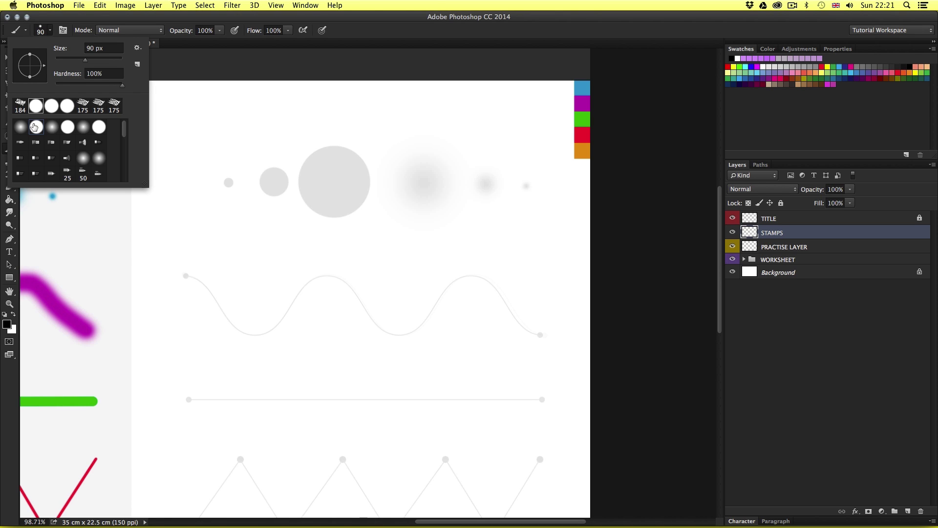
{"action": "left_click", "coordinate": [104, 47]}
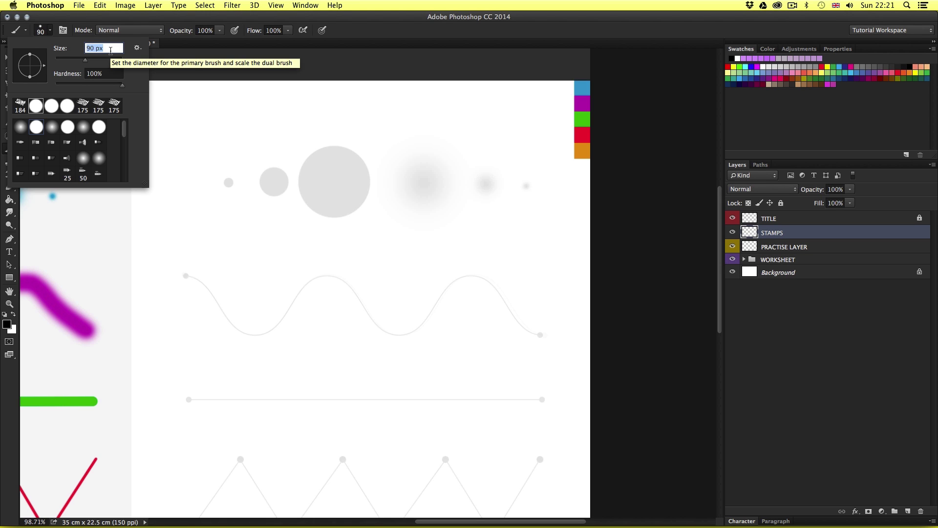
{"action": "type", "text": "20"}
{"action": "key", "text": "Return"}
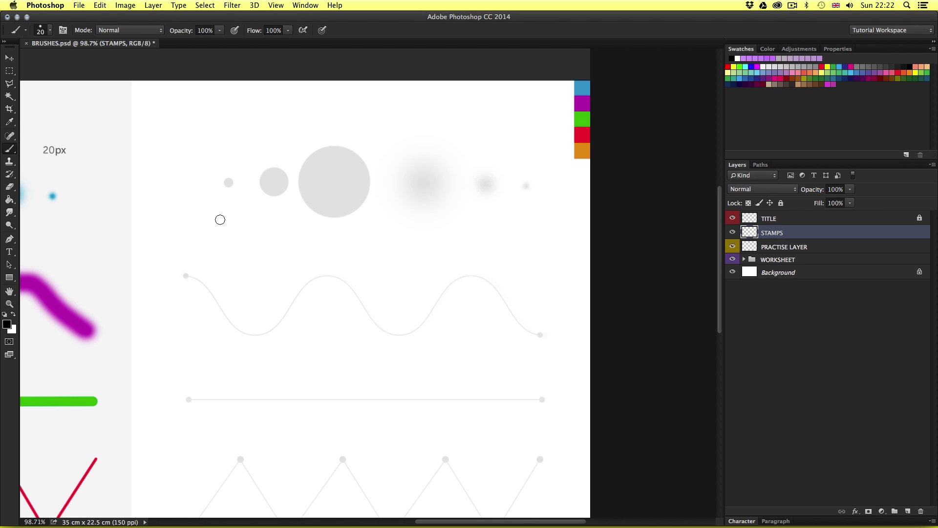
{"action": "left_click", "coordinate": [220, 30]}
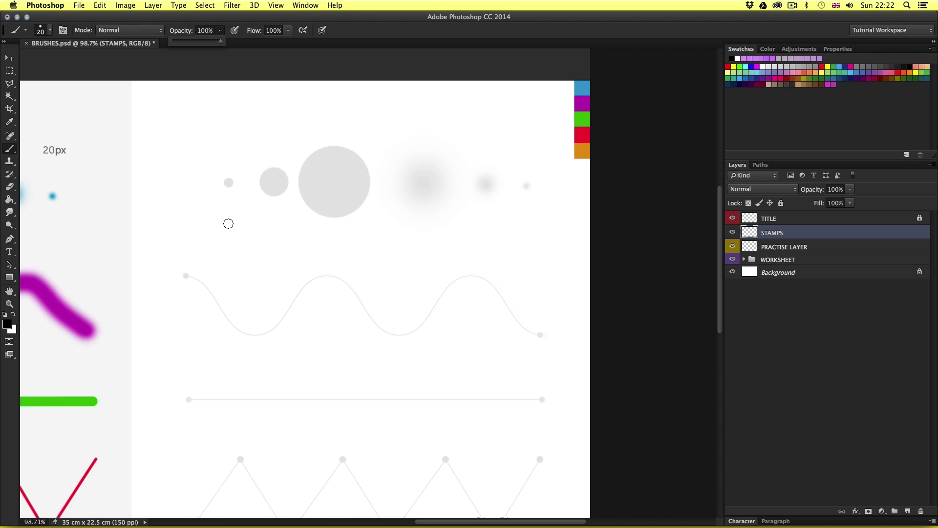
{"action": "left_click", "coordinate": [231, 165]}
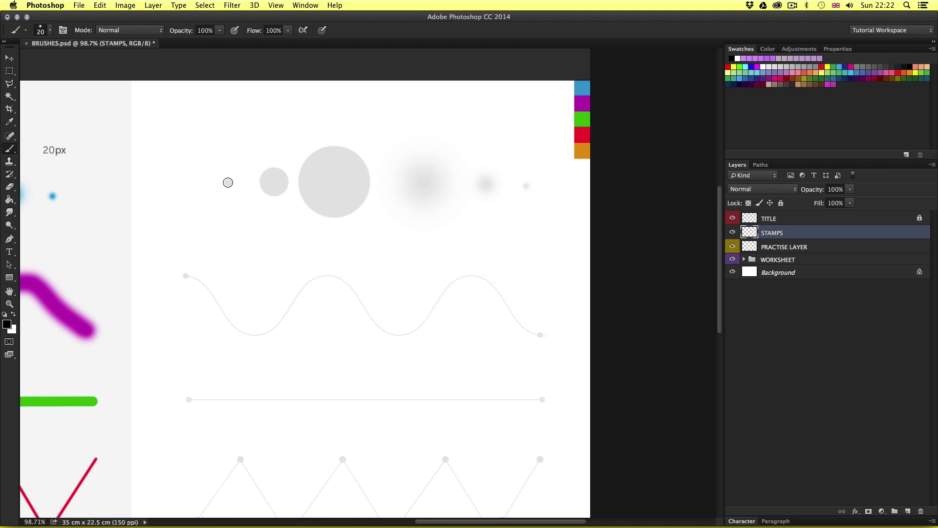
Step: Sample the worksheet's blue swatch and stamp a blue dot over the smallest hard-edged grey circle
{"action": "left_click", "coordinate": [227, 183]}
{"action": "key", "text": "i"}
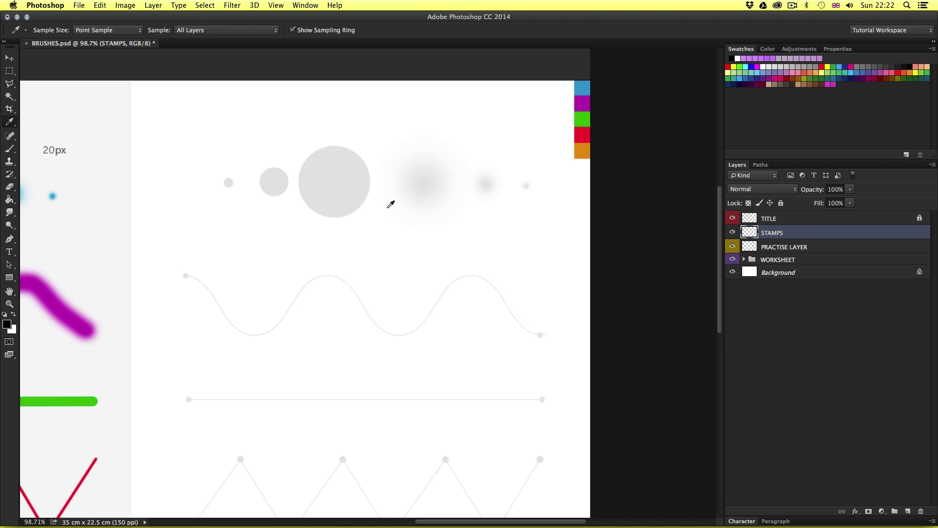
{"action": "left_click", "coordinate": [588, 83]}
{"action": "left_click_drag", "start_coordinate": [588, 83], "coordinate": [586, 88]}
{"action": "key", "text": "b"}
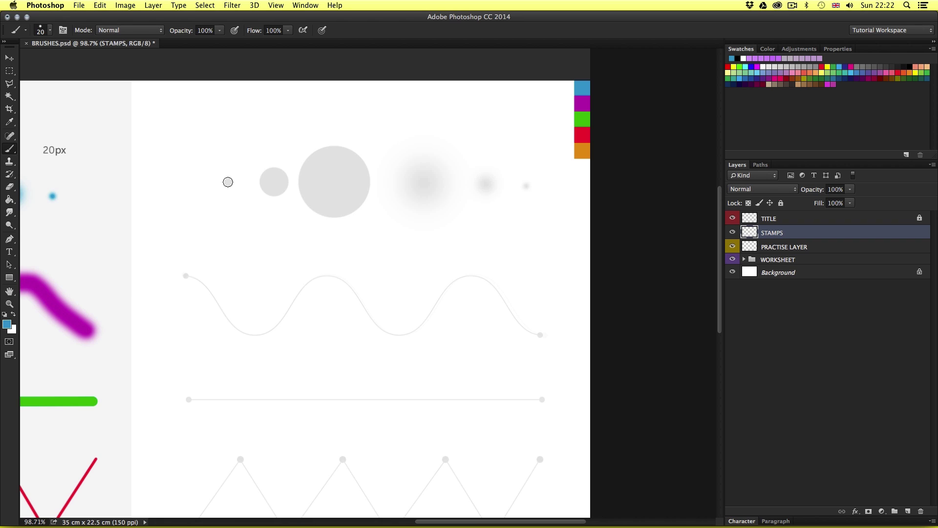
{"action": "left_click", "coordinate": [228, 182]}
Step: Set the hard round brush's size to 60 px for the second grey circle
{"action": "right_click", "coordinate": [271, 180]}
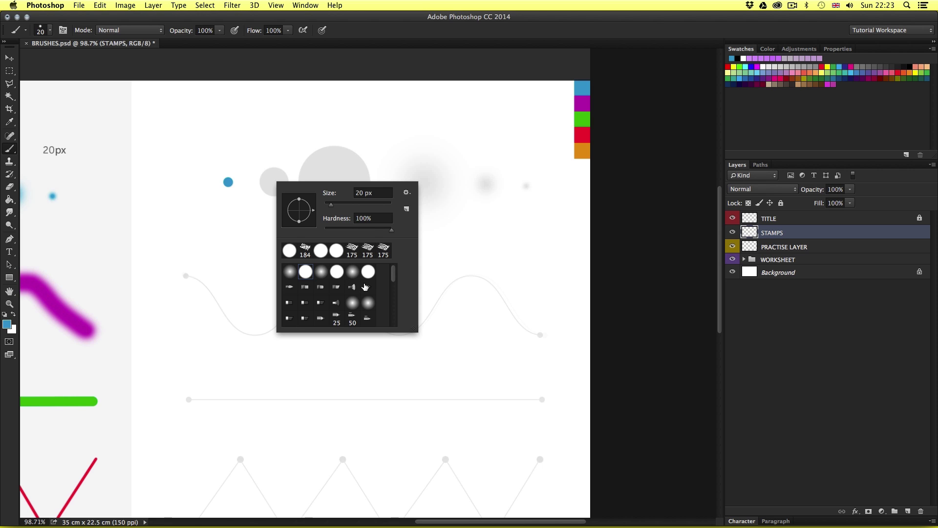
{"action": "mouse_move", "coordinate": [394, 277]}
{"action": "left_mouse_down"}
{"action": "mouse_move", "coordinate": [393, 313]}
{"action": "mouse_move", "coordinate": [395, 267]}
{"action": "left_mouse_up"}
{"action": "left_click", "coordinate": [361, 192]}
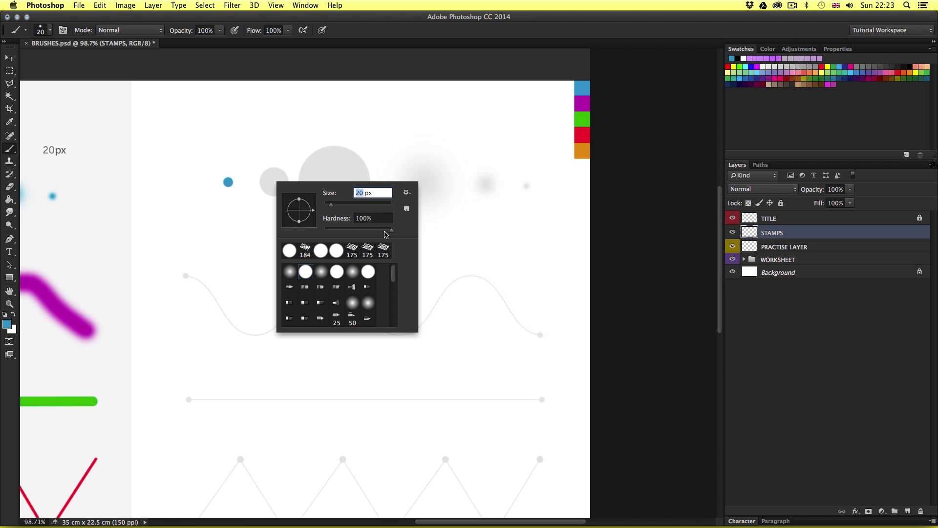
{"action": "type", "text": "60"}
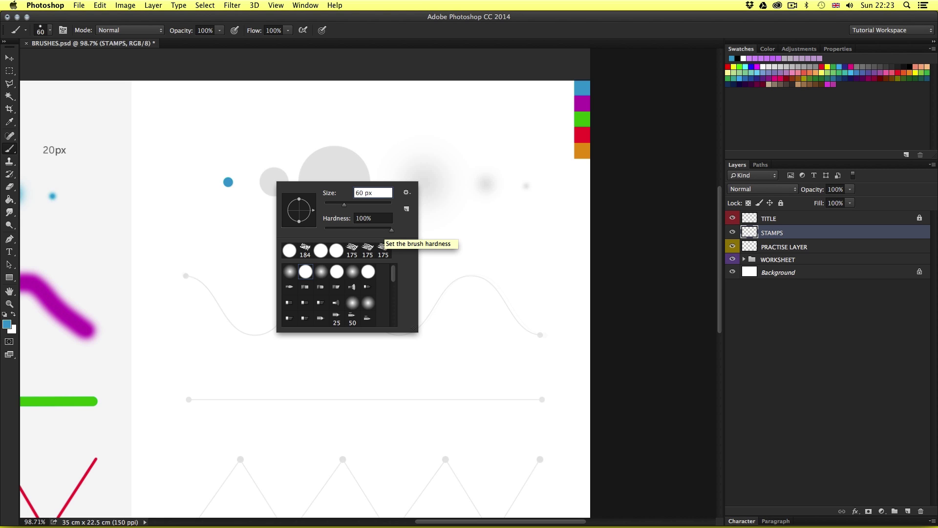
{"action": "key", "text": "Return"}
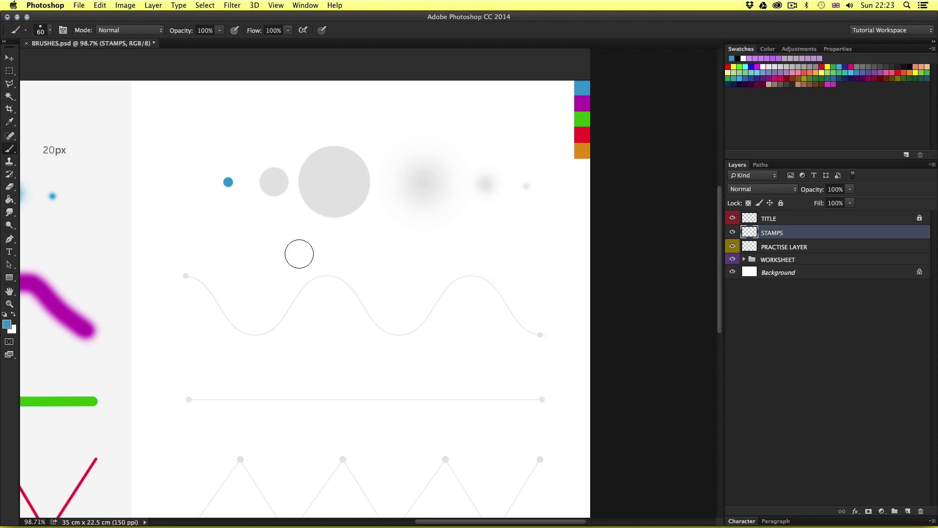
Step: Stamp blue over the medium hard-edged grey circle, and over the largest one with the brush size set to 150 px
{"action": "left_click", "coordinate": [273, 181]}
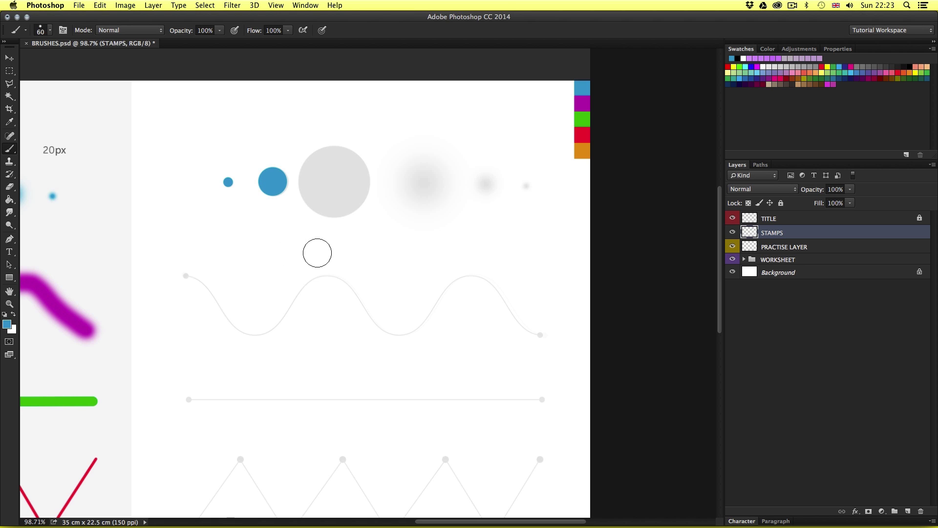
{"action": "right_click", "coordinate": [337, 188]}
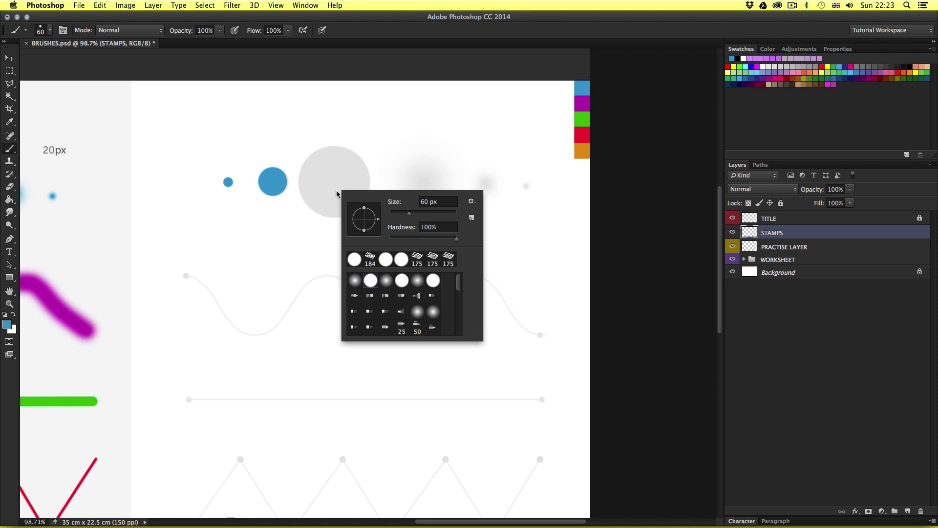
{"action": "left_click", "coordinate": [442, 201]}
{"action": "type", "text": "150"}
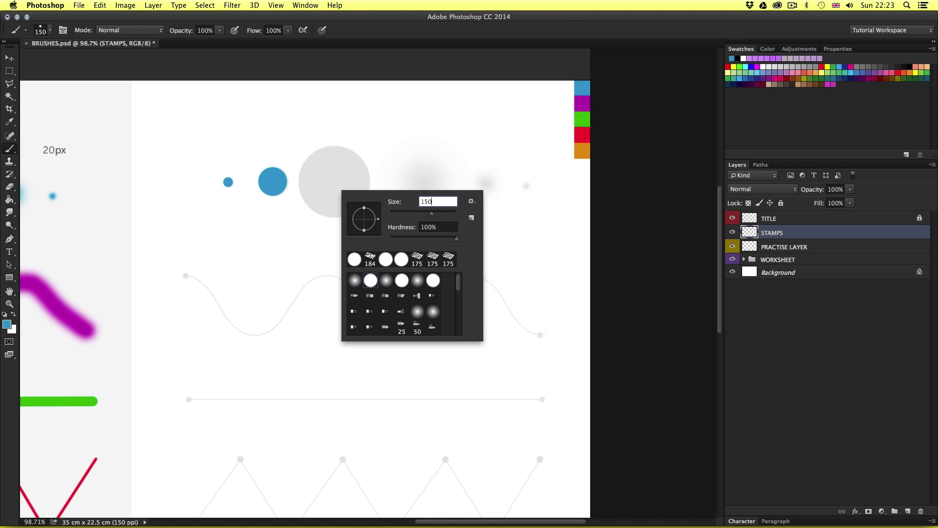
{"action": "key", "text": "Return"}
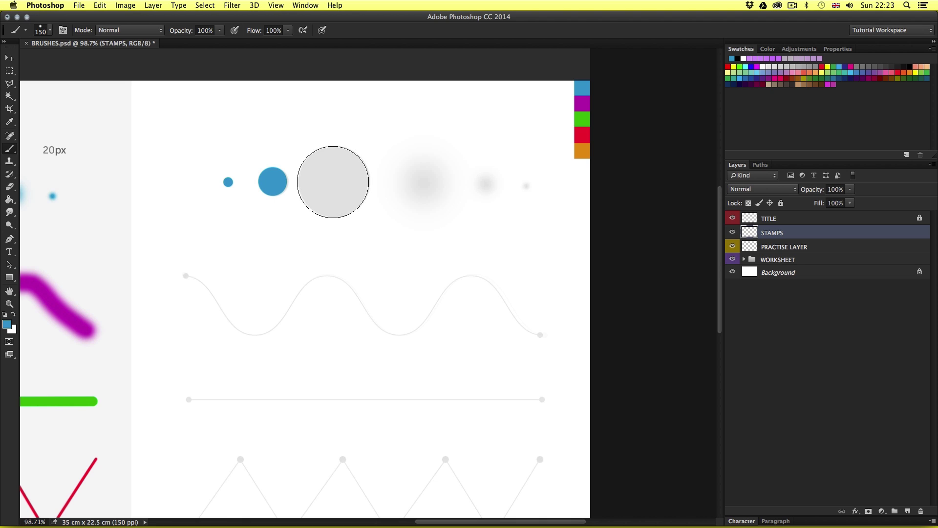
{"action": "left_click", "coordinate": [332, 182]}
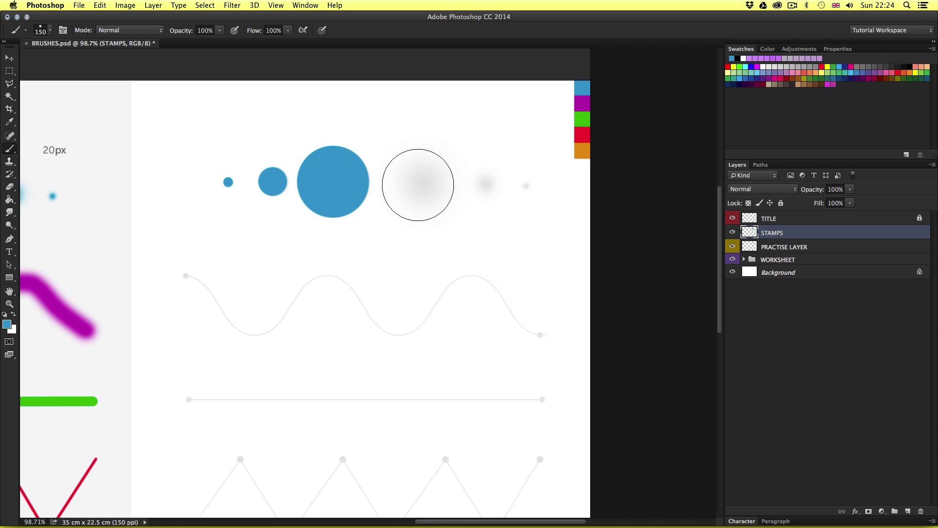
Step: Choose the Soft Round Pressure Size brush at 150 px and stamp blue over the largest soft grey circle
{"action": "right_click", "coordinate": [420, 231]}
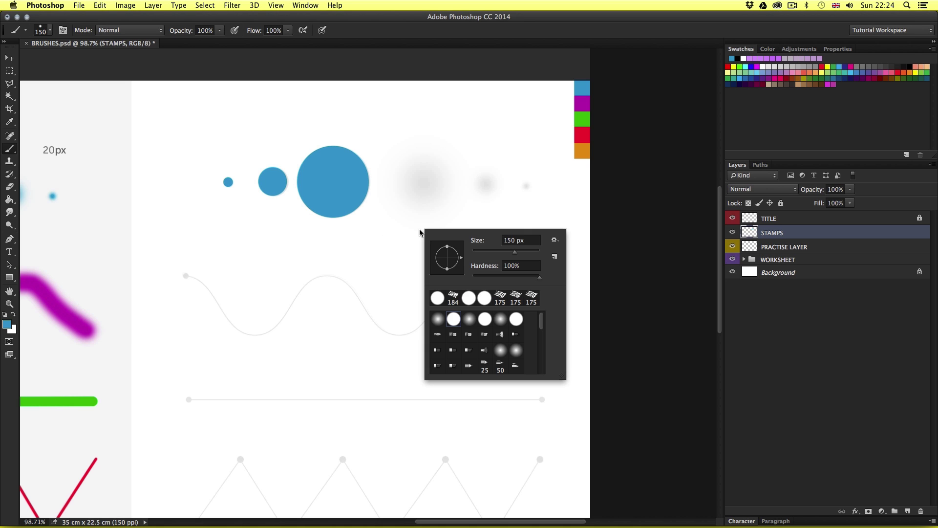
{"action": "left_click", "coordinate": [469, 320]}
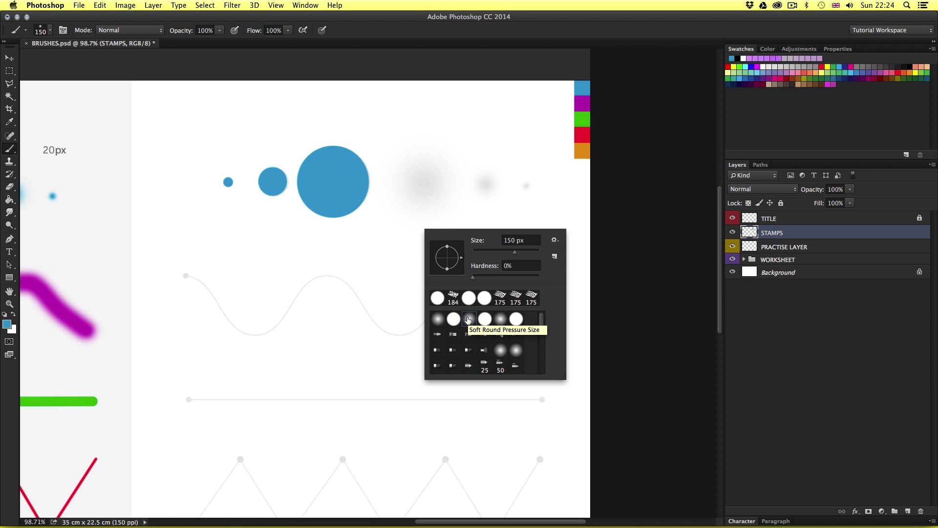
{"action": "left_click", "coordinate": [452, 223]}
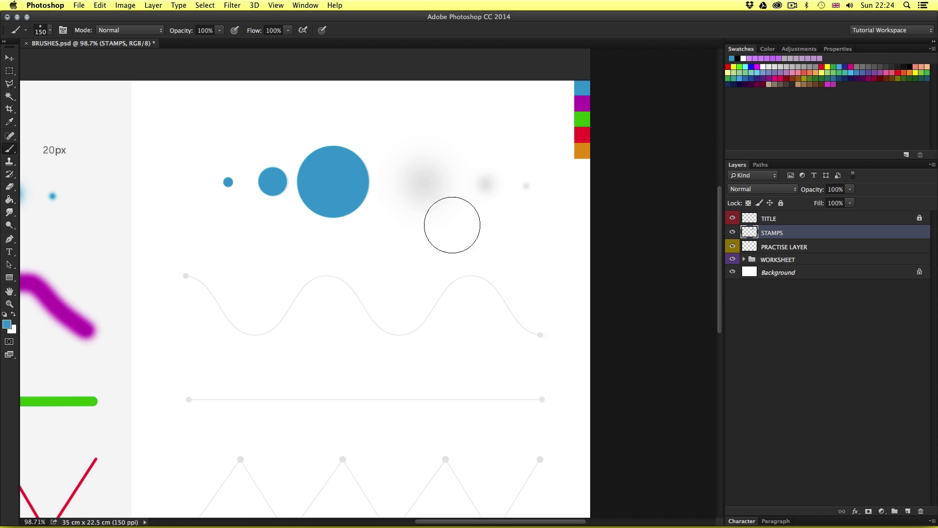
{"action": "left_click", "coordinate": [420, 181]}
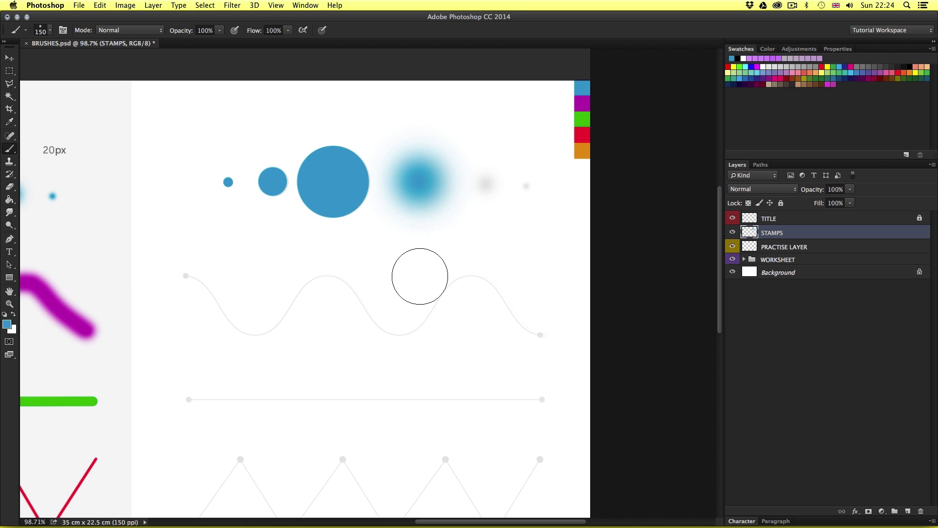
Step: Set the soft round brush's size to 60 px and stamp blue over the medium soft grey circle
{"action": "right_click", "coordinate": [490, 200]}
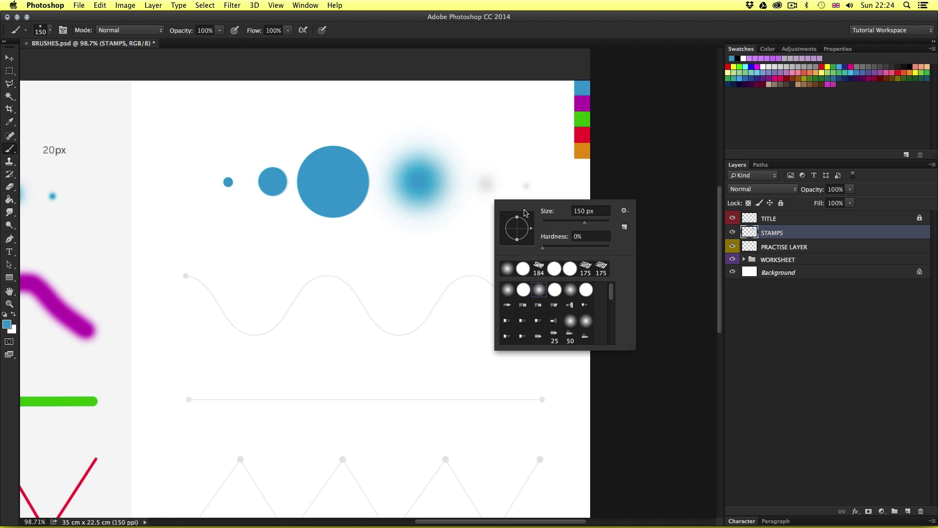
{"action": "left_click", "coordinate": [598, 211]}
{"action": "type", "text": "60"}
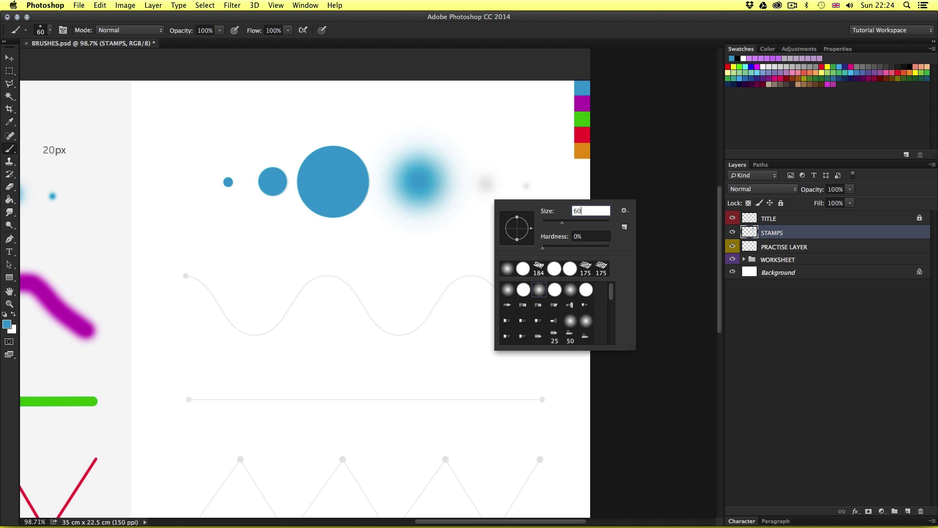
{"action": "key", "text": "Return"}
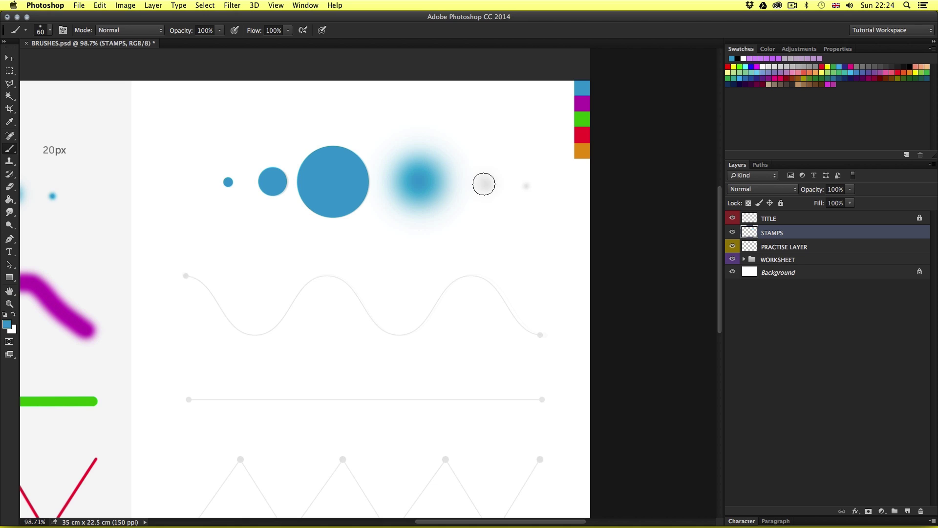
{"action": "left_click", "coordinate": [484, 185]}
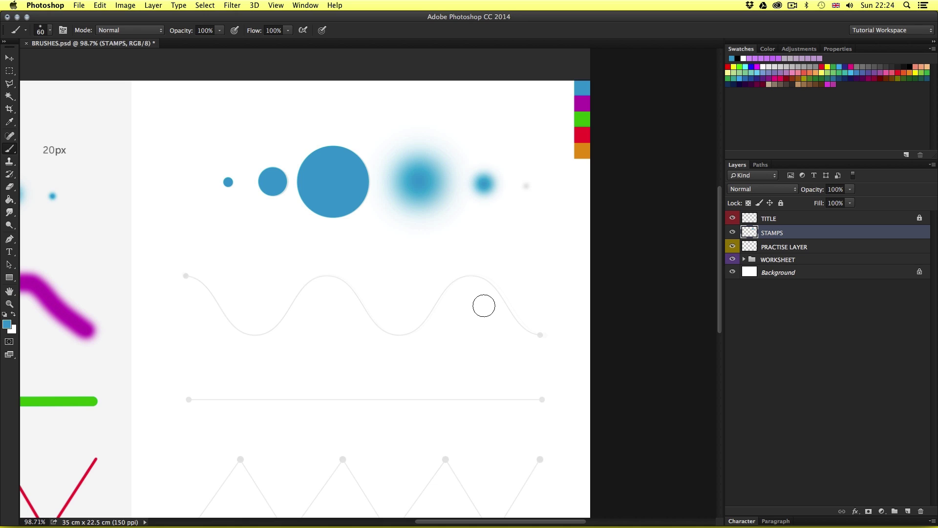
Step: Set the soft round brush's size to 20 px and stamp blue over the smallest soft grey circle
{"action": "right_click", "coordinate": [528, 226]}
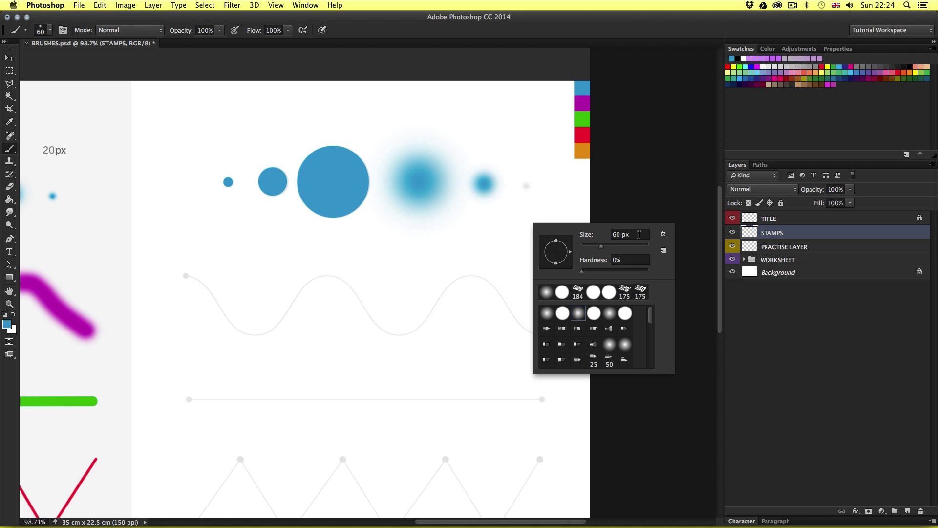
{"action": "left_click", "coordinate": [599, 234]}
{"action": "type", "text": "20"}
{"action": "key", "text": "Return"}
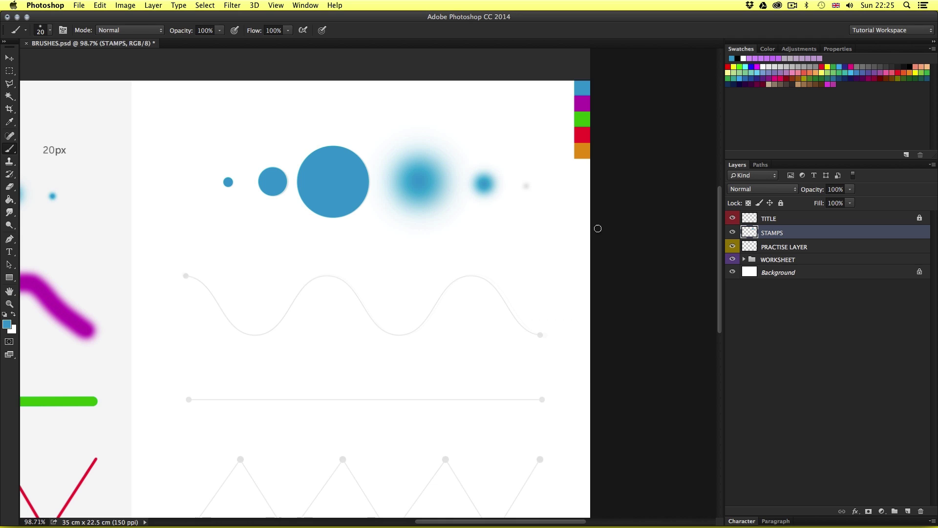
{"action": "left_click", "coordinate": [525, 186]}
Step: Try moving the blue stamps on the STAMPS layer with the Move tool, and undo the move
{"action": "key", "text": "v"}
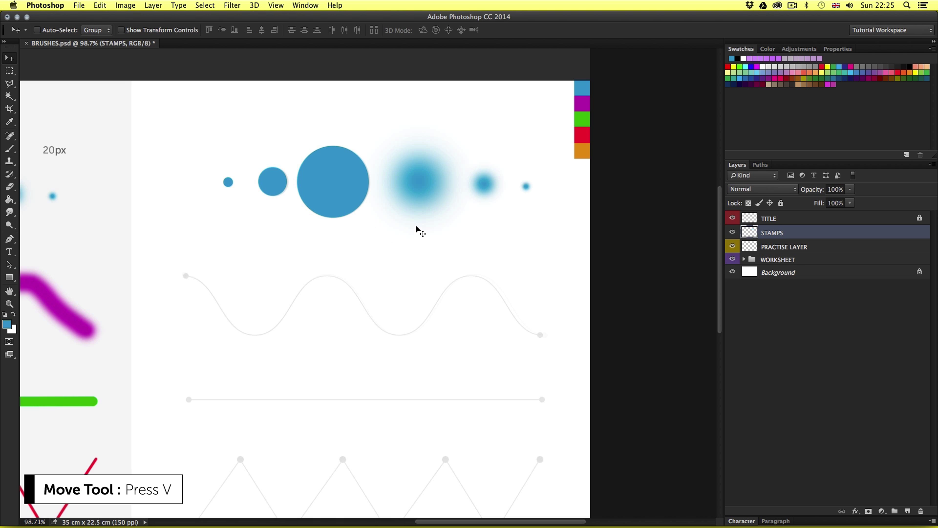
{"action": "left_click_drag", "start_coordinate": [409, 224], "coordinate": [452, 234]}
{"action": "key", "text": "super+z"}
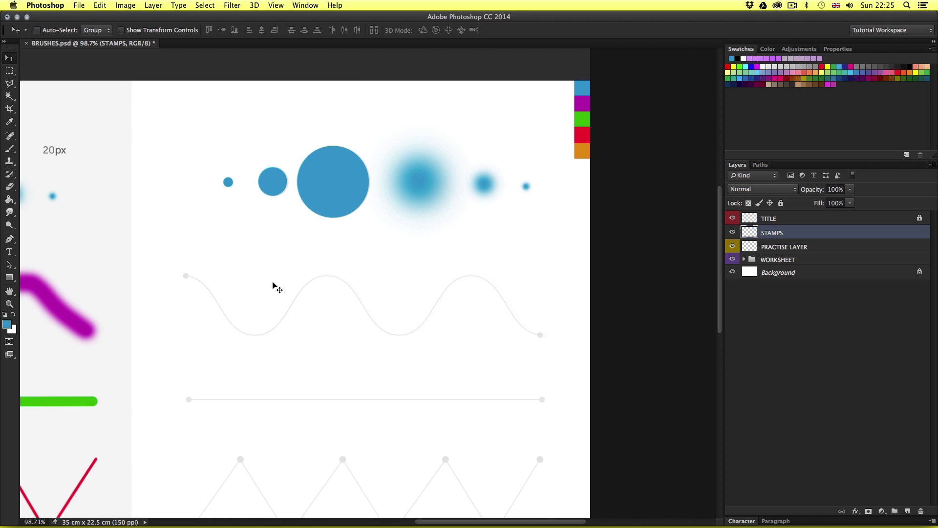
Step: Sample the worksheet's purple swatch and set the soft round brush's size to 50 px
{"action": "left_click_drag", "start_coordinate": [428, 296], "coordinate": [456, 264]}
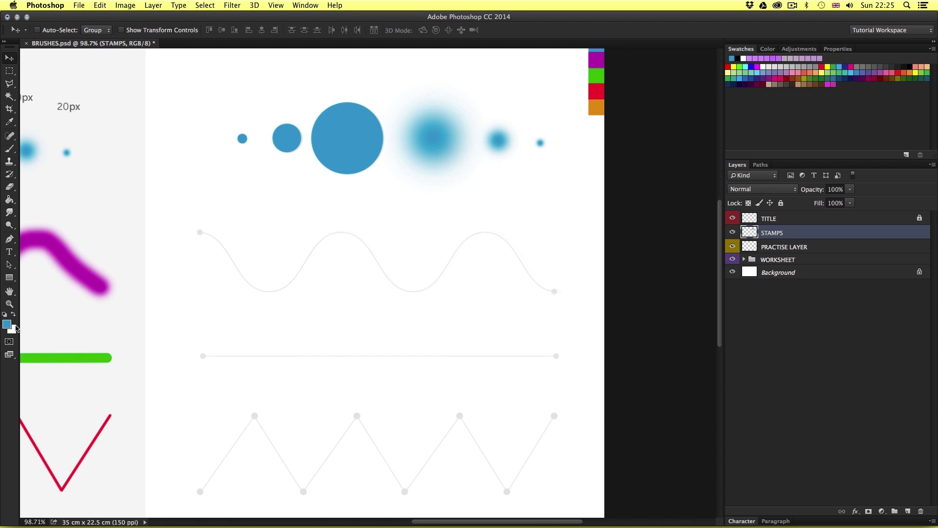
{"action": "key", "text": "i"}
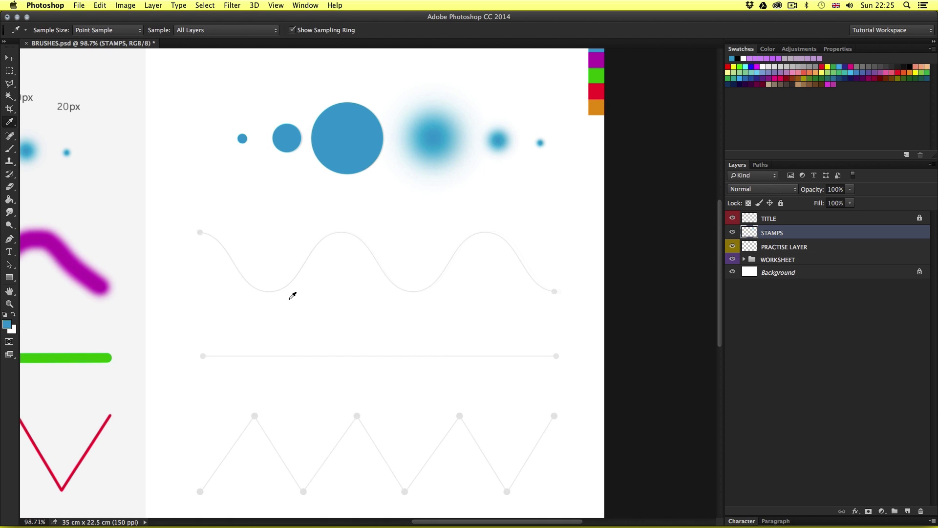
{"action": "left_click", "coordinate": [596, 59]}
{"action": "key", "text": "b"}
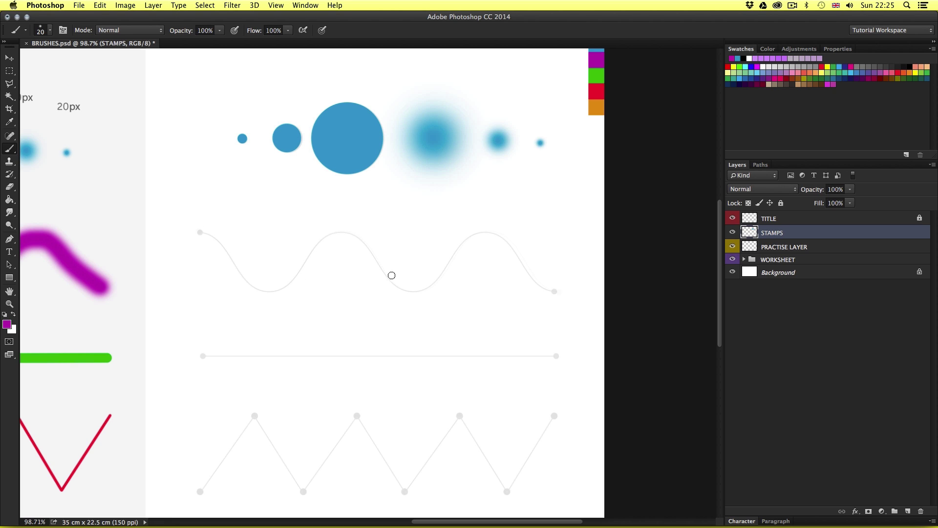
{"action": "right_click", "coordinate": [244, 246]}
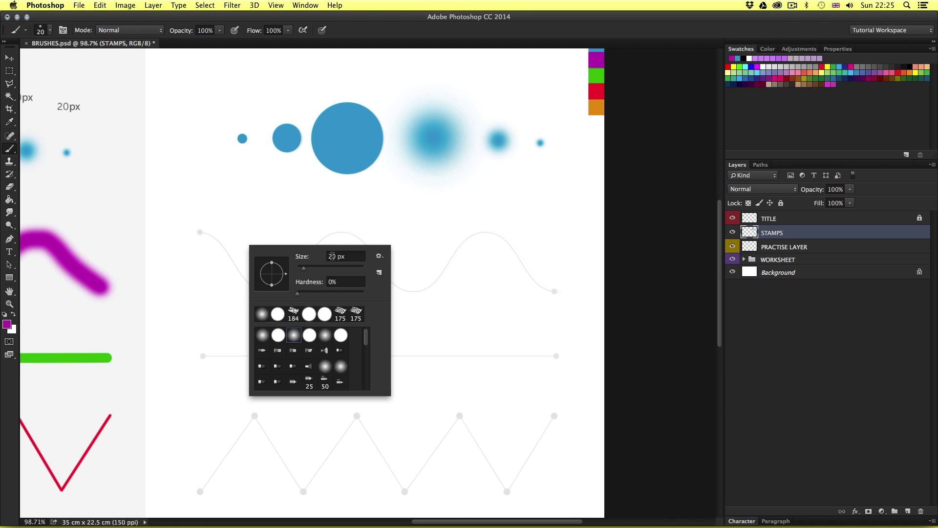
{"action": "left_click", "coordinate": [348, 257]}
{"action": "type", "text": "50"}
{"action": "key", "text": "Return"}
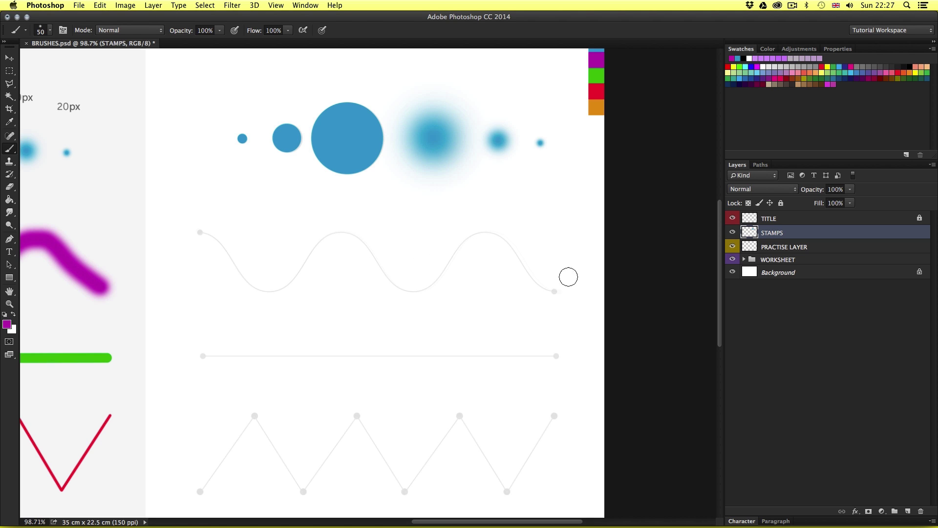
Step: Hide and show the STAMPS layer to check which artwork it holds
{"action": "left_click", "coordinate": [732, 232]}
{"action": "left_click", "coordinate": [732, 233]}
{"action": "left_click", "coordinate": [732, 233]}
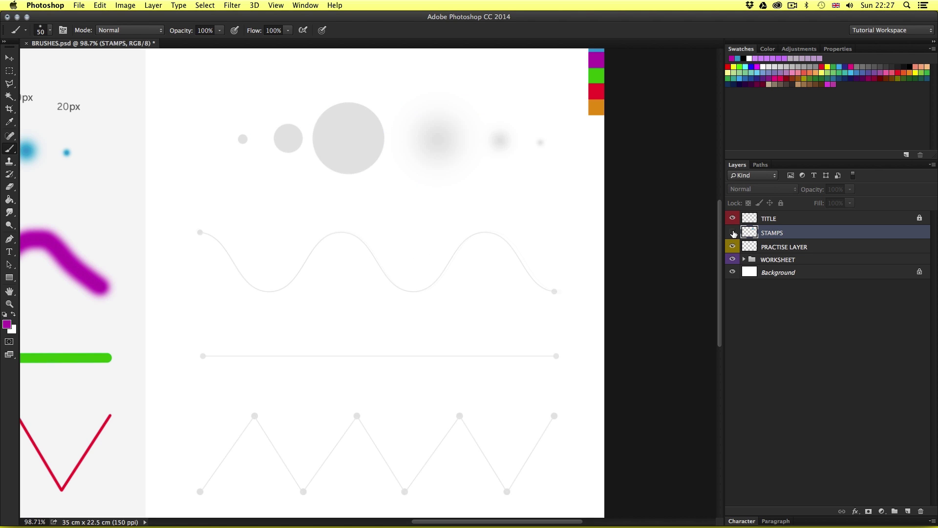
{"action": "left_click", "coordinate": [733, 233]}
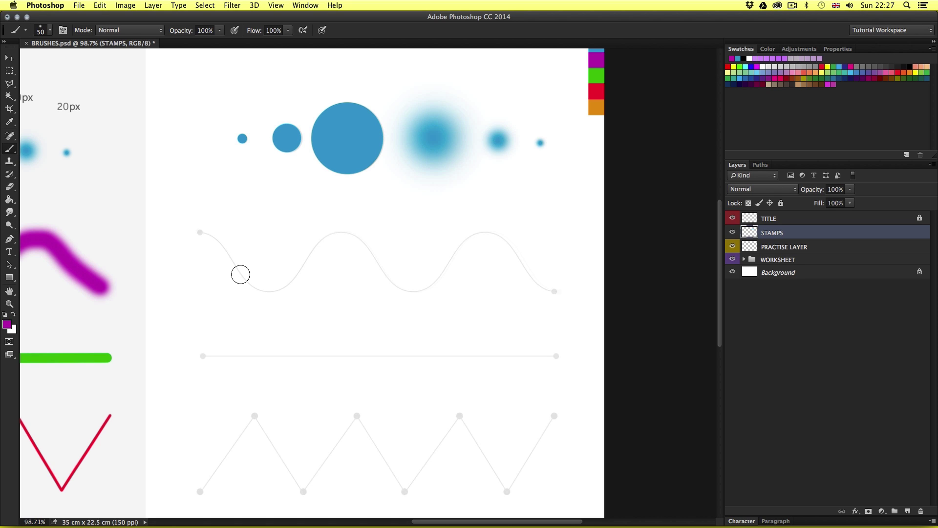
Step: Create a new layer named FREEHAND above STAMPS and paint a soft purple stroke along the entire wavy guide line
{"action": "key", "text": "super+shift+n"}
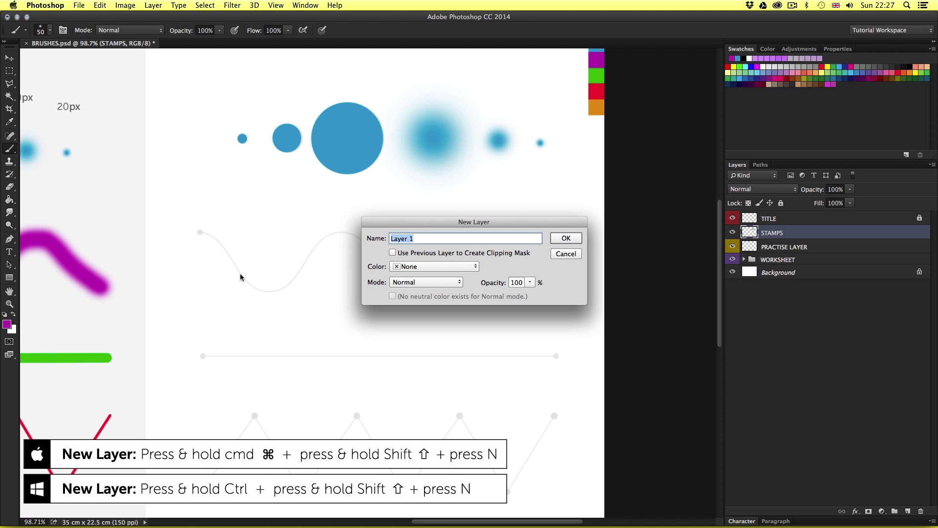
{"action": "type", "text": "FREEHAND"}
{"action": "left_click", "coordinate": [564, 238]}
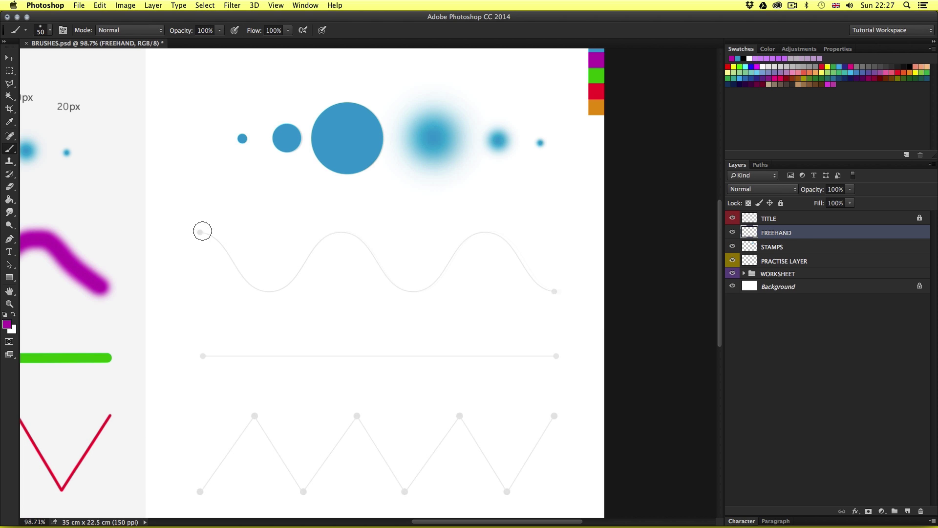
{"action": "left_click", "coordinate": [198, 232]}
{"action": "mouse_move", "coordinate": [197, 231]}
{"action": "left_mouse_down"}
{"action": "mouse_move", "coordinate": [259, 286]}
{"action": "mouse_move", "coordinate": [289, 283]}
{"action": "mouse_move", "coordinate": [339, 236]}
{"action": "mouse_move", "coordinate": [354, 236]}
{"action": "mouse_move", "coordinate": [419, 288]}
{"action": "mouse_move", "coordinate": [479, 237]}
{"action": "mouse_move", "coordinate": [501, 239]}
{"action": "mouse_move", "coordinate": [548, 288]}
{"action": "left_mouse_up"}
Step: Try moving the purple wave on the FREEHAND layer with the Move tool, and undo the move
{"action": "key", "text": "v"}
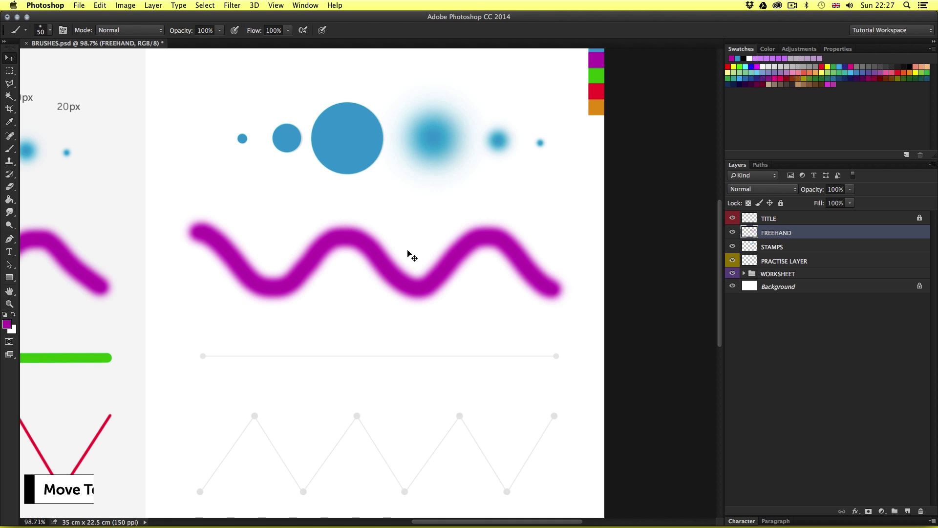
{"action": "mouse_move", "coordinate": [372, 259]}
{"action": "left_mouse_down"}
{"action": "mouse_move", "coordinate": [364, 250]}
{"action": "mouse_move", "coordinate": [356, 294]}
{"action": "mouse_move", "coordinate": [342, 244]}
{"action": "mouse_move", "coordinate": [403, 254]}
{"action": "mouse_move", "coordinate": [346, 286]}
{"action": "mouse_move", "coordinate": [389, 276]}
{"action": "left_mouse_up"}
{"action": "key", "text": "super+z"}
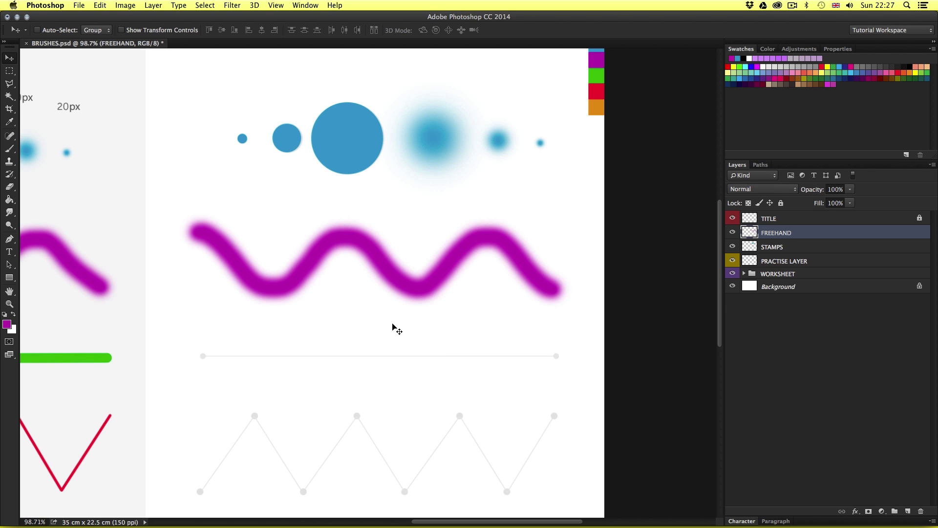
Step: Set the Brush tool to the first hard round preset at a size of 20 px for the straight guide line
{"action": "scroll", "coordinate": [394, 329], "scroll_direction": "down", "scroll_amount": 3}
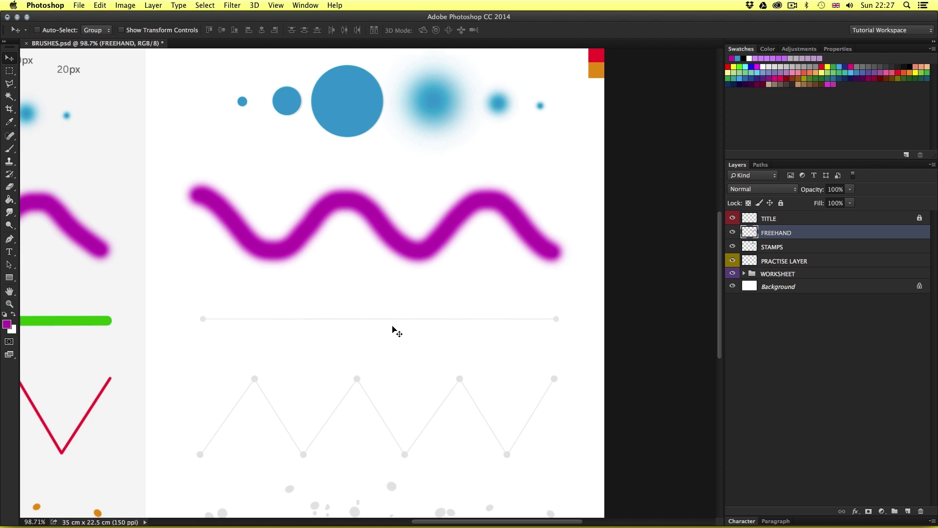
{"action": "scroll", "coordinate": [371, 345], "scroll_direction": "down", "scroll_amount": 6}
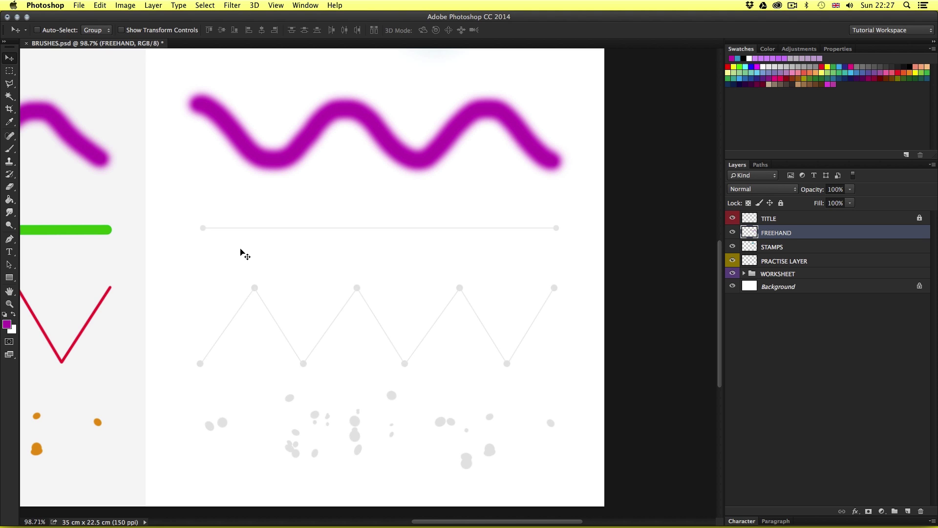
{"action": "scroll", "coordinate": [304, 252], "scroll_direction": "up", "scroll_amount": 1}
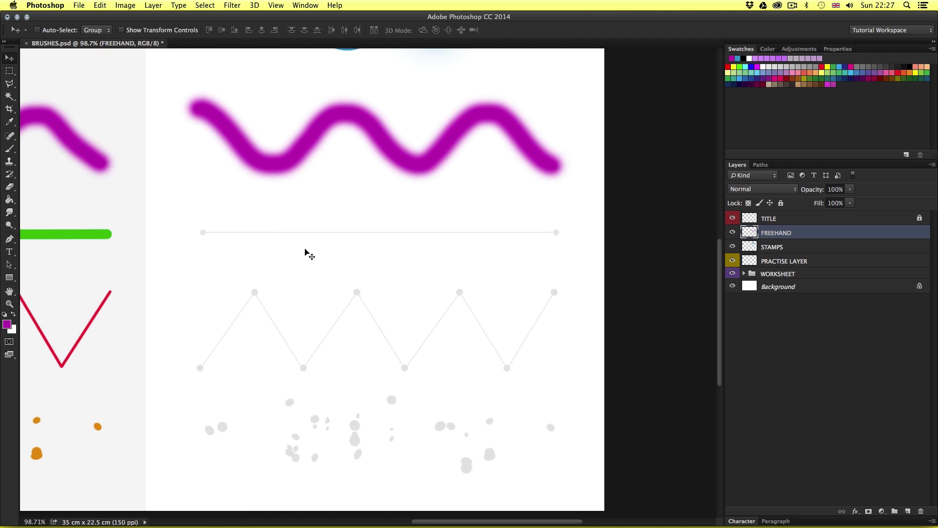
{"action": "scroll", "coordinate": [336, 251], "scroll_direction": "up", "scroll_amount": 1}
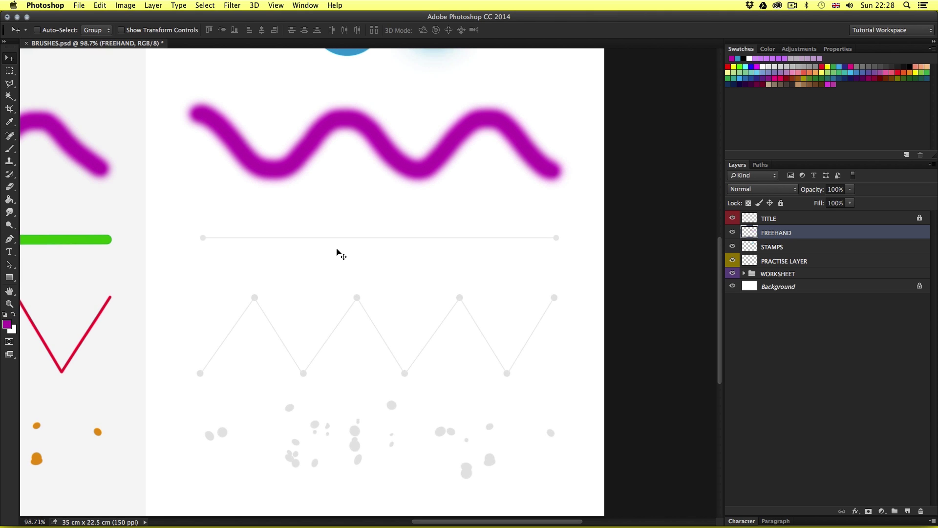
{"action": "key", "text": "b"}
{"action": "right_click", "coordinate": [316, 249]}
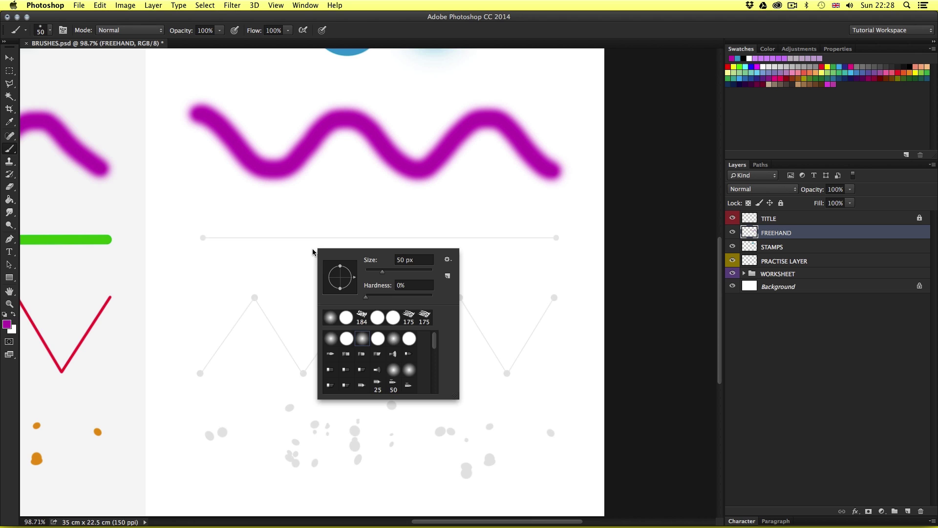
{"action": "left_click", "coordinate": [345, 340]}
{"action": "left_click", "coordinate": [418, 259]}
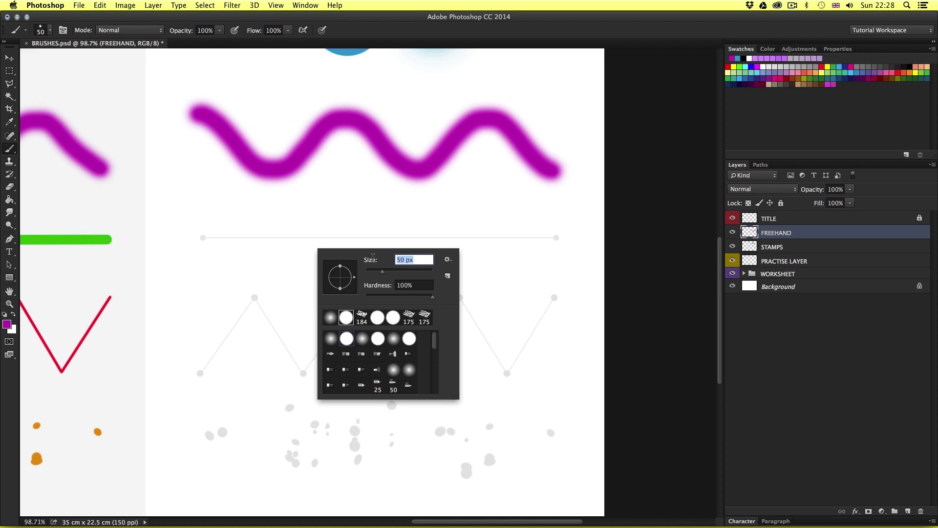
{"action": "type", "text": "2"}
{"action": "key", "text": "Return"}
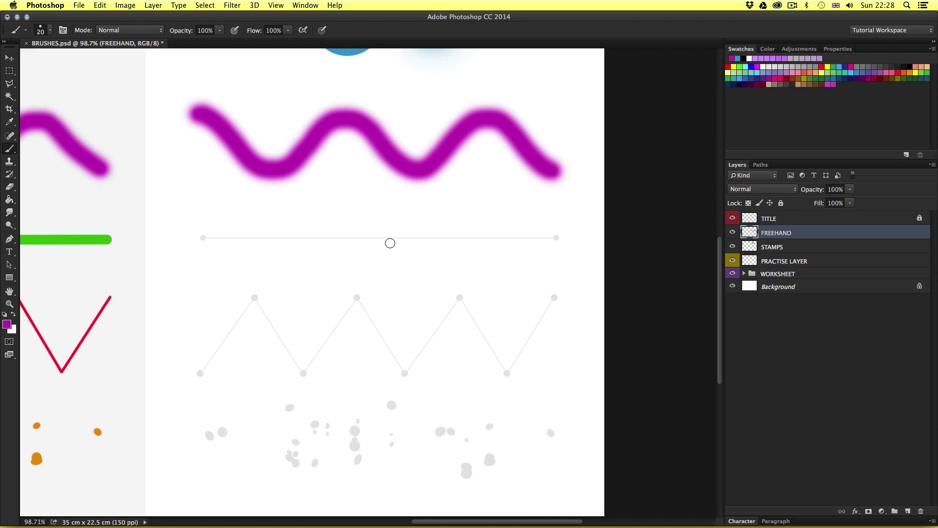
Step: Sample the green swatch from the worksheet's colour strip and create a new layer named STRAIGHT LINE above FREEHAND
{"action": "key", "text": "i"}
{"action": "scroll", "coordinate": [532, 255], "scroll_direction": "up", "scroll_amount": 5}
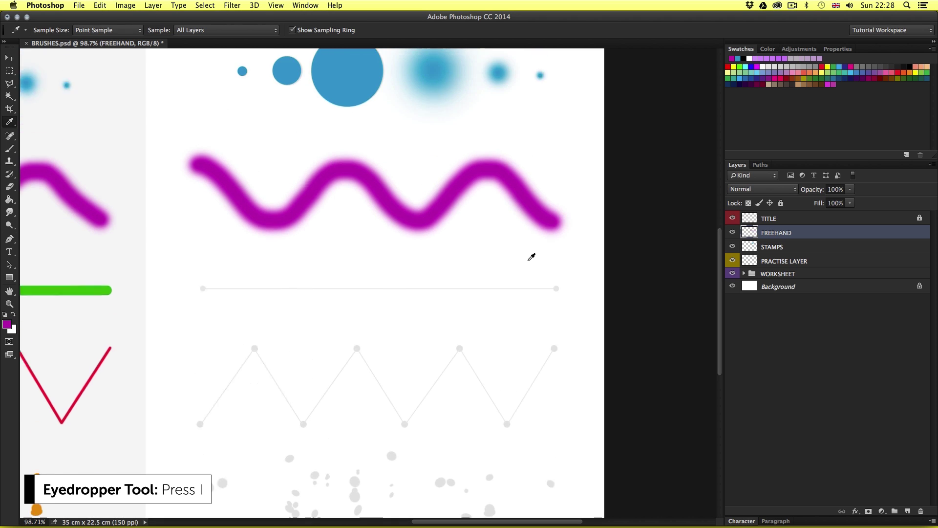
{"action": "left_click", "coordinate": [608, 113]}
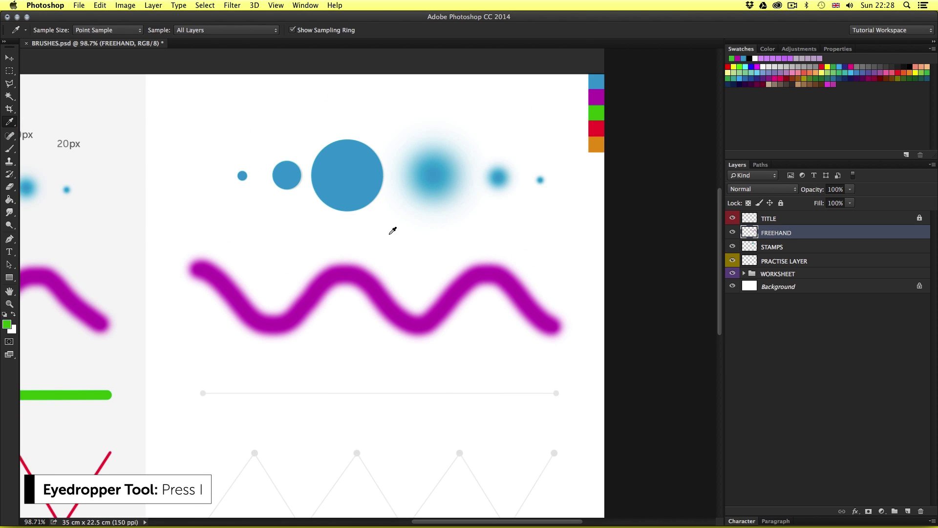
{"action": "scroll", "coordinate": [377, 262], "scroll_direction": "down", "scroll_amount": 4}
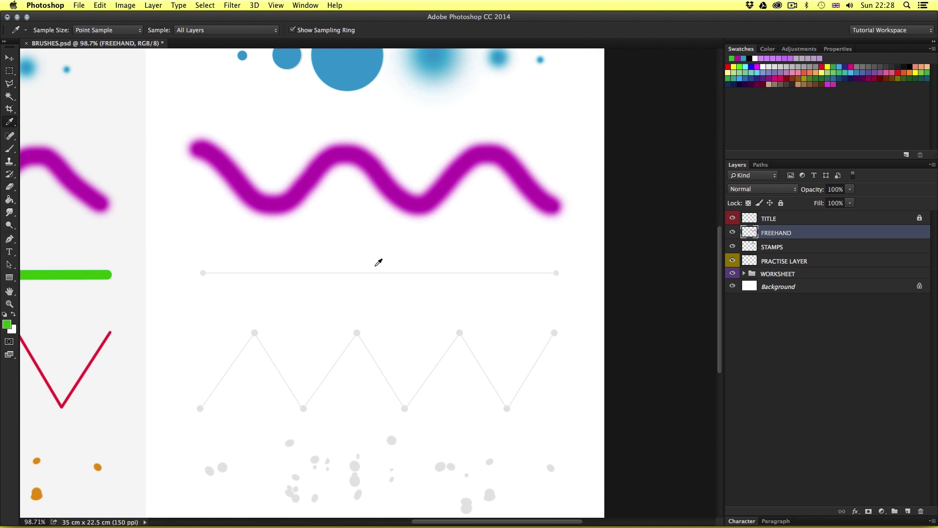
{"action": "key", "text": "super+shift+n"}
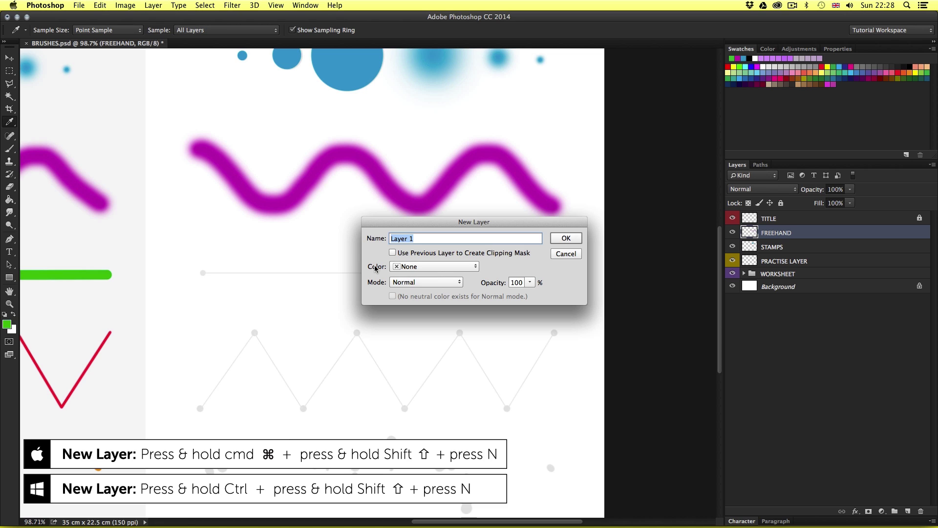
{"action": "type", "text": "STRAIGHT LINE"}
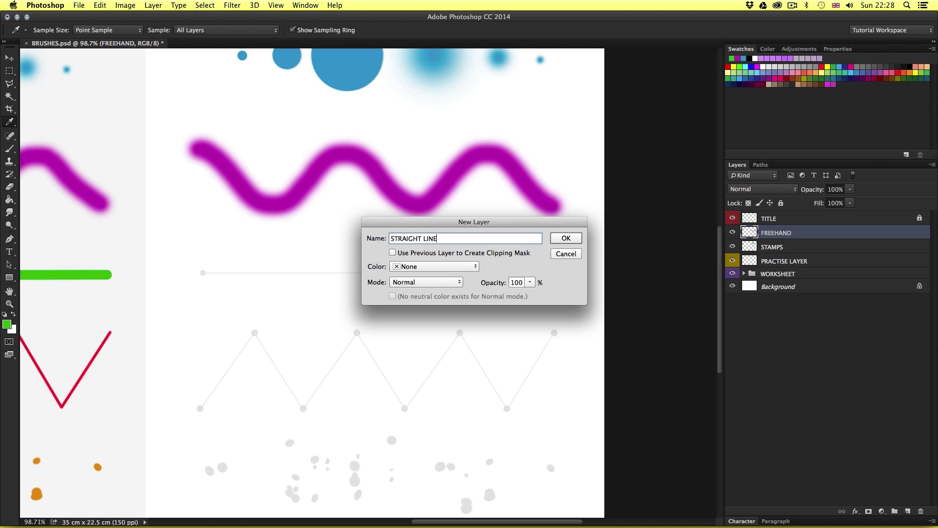
{"action": "left_click", "coordinate": [564, 240]}
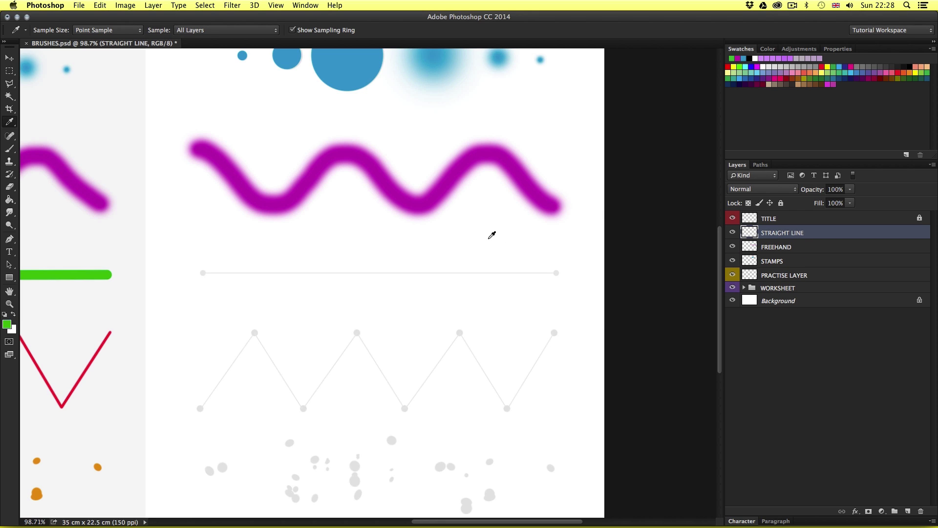
Step: Paint a straight green brush line between the two end dots of the horizontal guide on the STRAIGHT LINE layer
{"action": "key", "text": "b"}
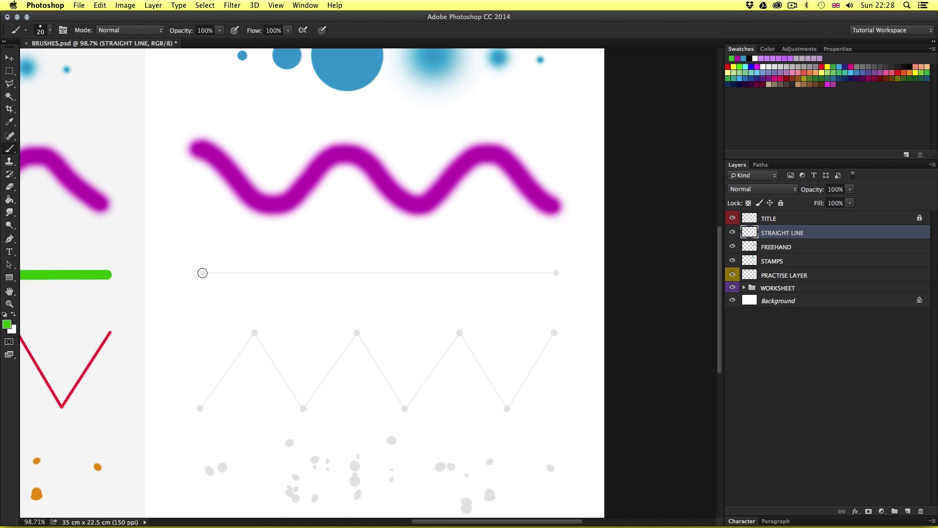
{"action": "left_click", "coordinate": [202, 273]}
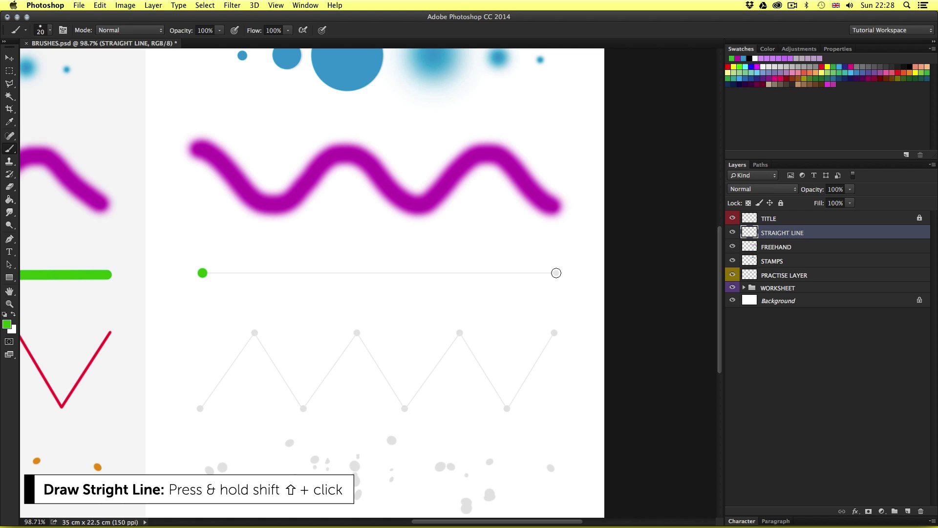
{"action": "left_click", "coordinate": [556, 273], "text": "shift"}
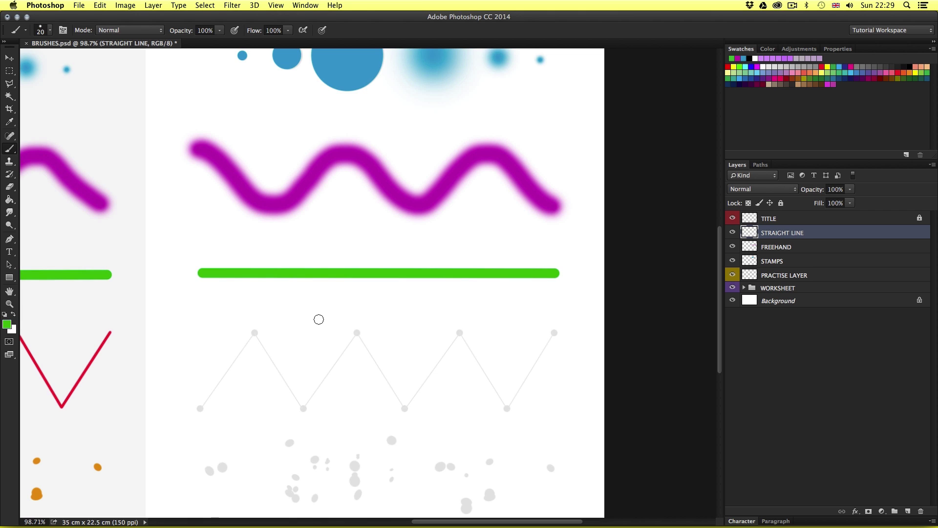
Step: Sample the red swatch from the worksheet's colour strip and set the Brush tool's size to 5 px
{"action": "scroll", "coordinate": [340, 373], "scroll_direction": "down", "scroll_amount": 2}
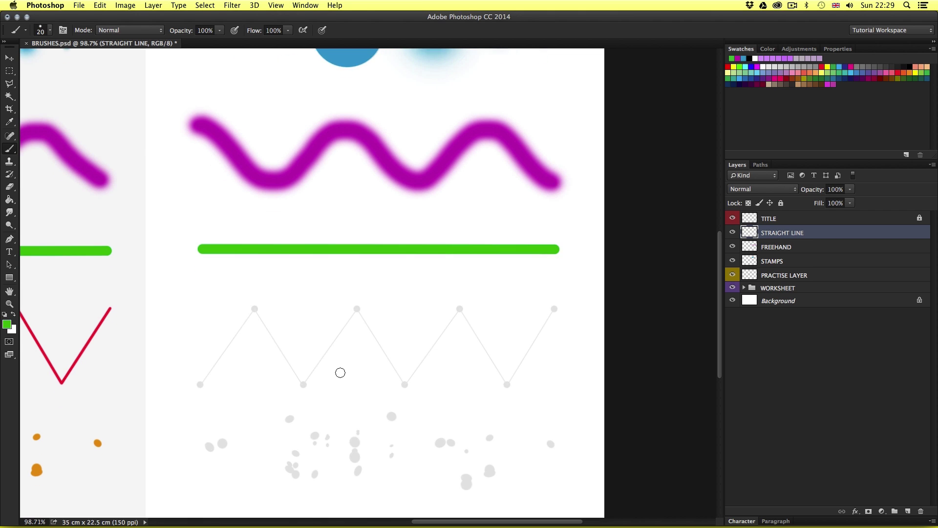
{"action": "scroll", "coordinate": [340, 372], "scroll_direction": "down", "scroll_amount": 1}
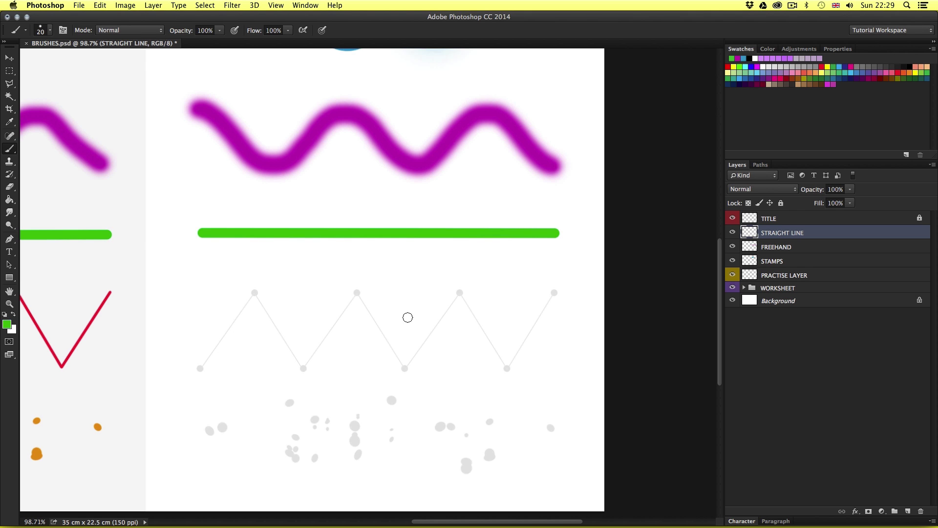
{"action": "scroll", "coordinate": [486, 329], "scroll_direction": "up", "scroll_amount": 10}
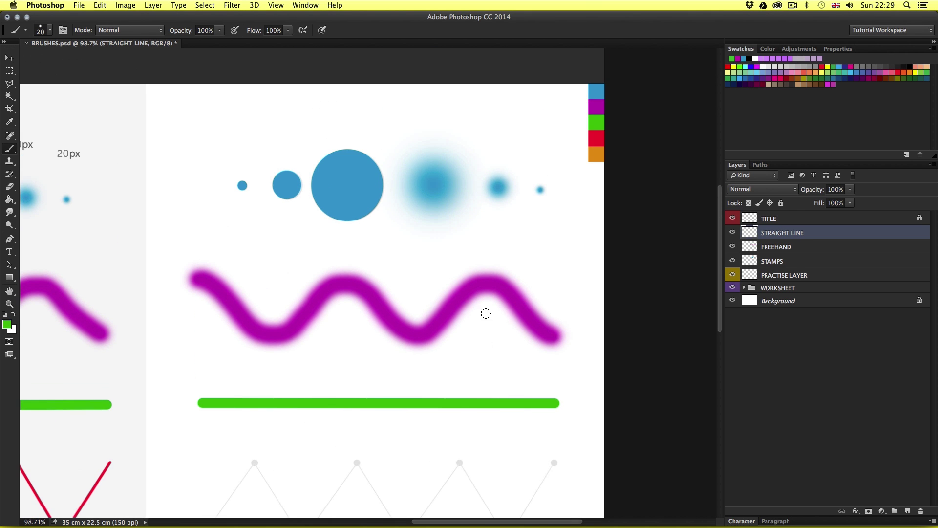
{"action": "key", "text": "i"}
{"action": "left_click", "coordinate": [595, 137]}
{"action": "scroll", "coordinate": [346, 368], "scroll_direction": "down", "scroll_amount": 5}
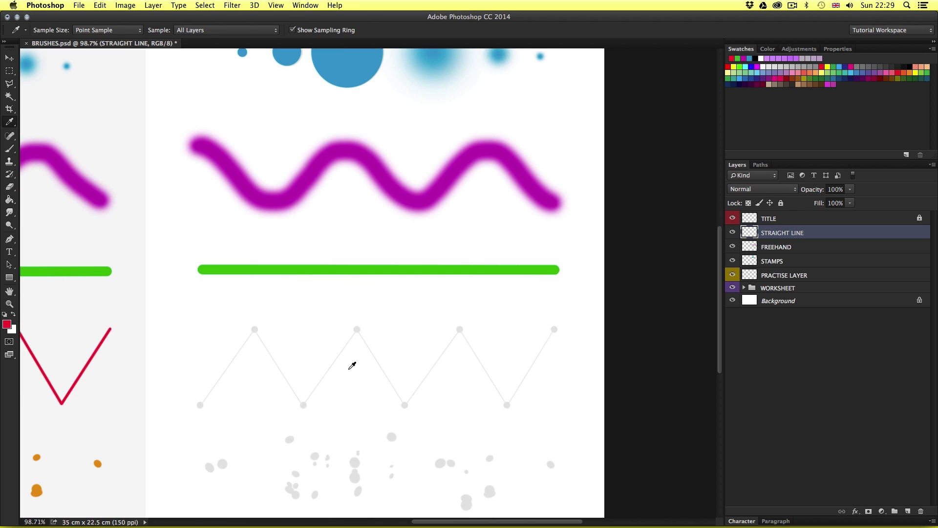
{"action": "key", "text": "b"}
{"action": "right_click", "coordinate": [356, 324]}
{"action": "double_click", "coordinate": [456, 334]}
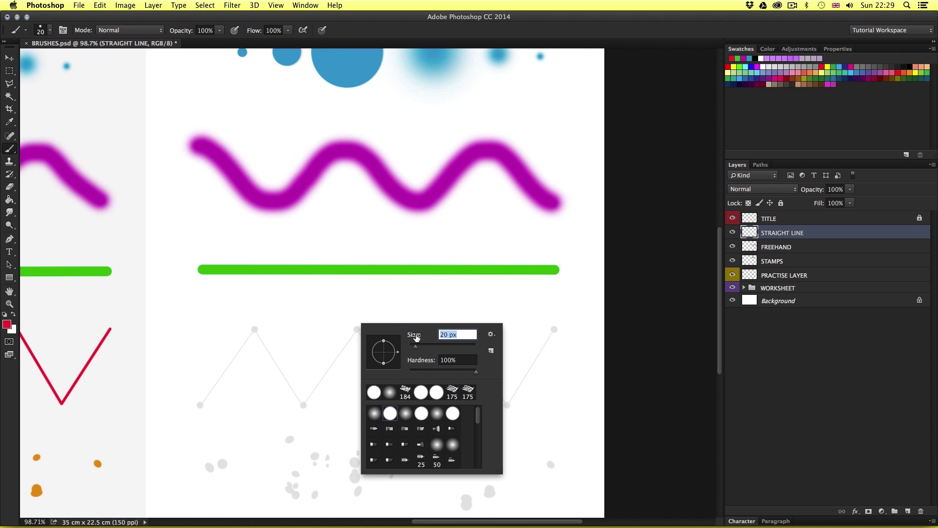
{"action": "type", "text": "5"}
{"action": "key", "text": "Return"}
Step: Create a new layer named POINTS above STRAIGHT LINE
{"action": "key", "text": "super+shift+n"}
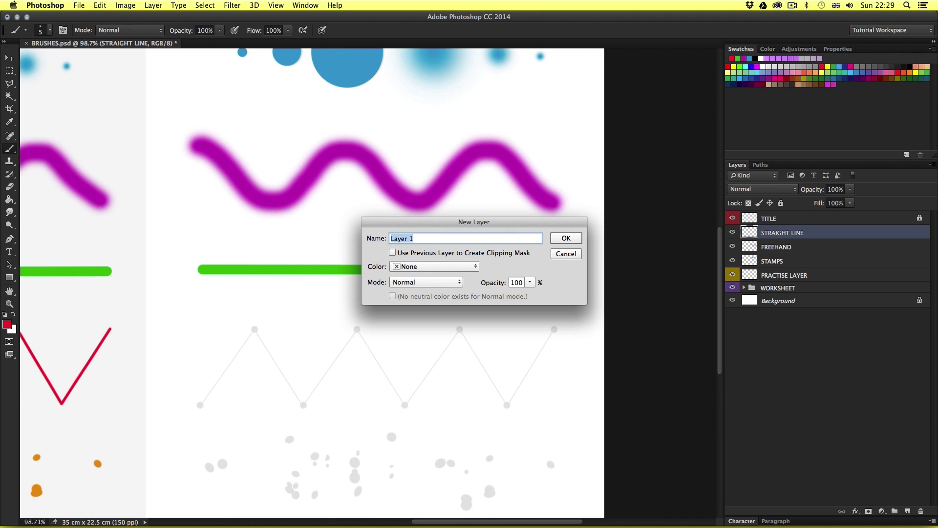
{"action": "type", "text": "POINTS"}
{"action": "left_click", "coordinate": [565, 238]}
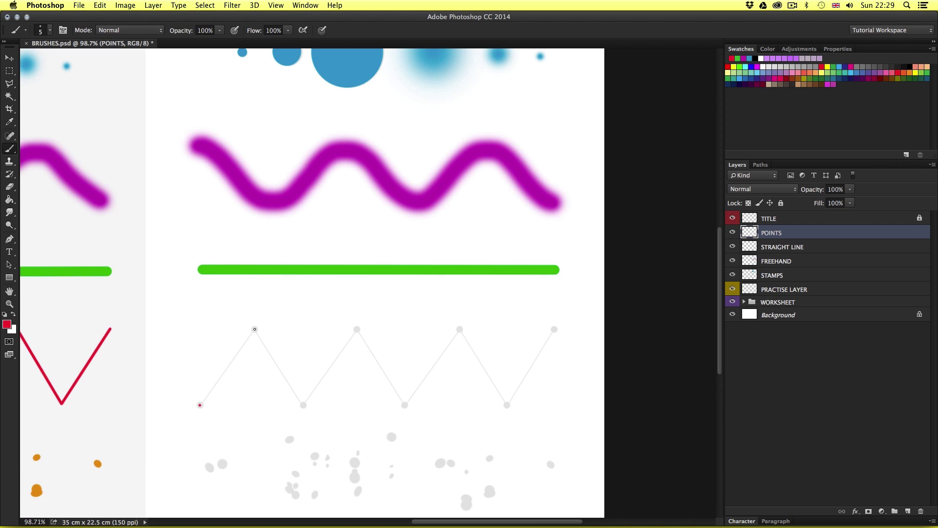
Step: Paint connected straight red segments from dot to dot along the entire zigzag guide on the POINTS layer
{"action": "left_click", "coordinate": [254, 329], "text": "shift"}
{"action": "left_click", "coordinate": [303, 405], "text": "shift"}
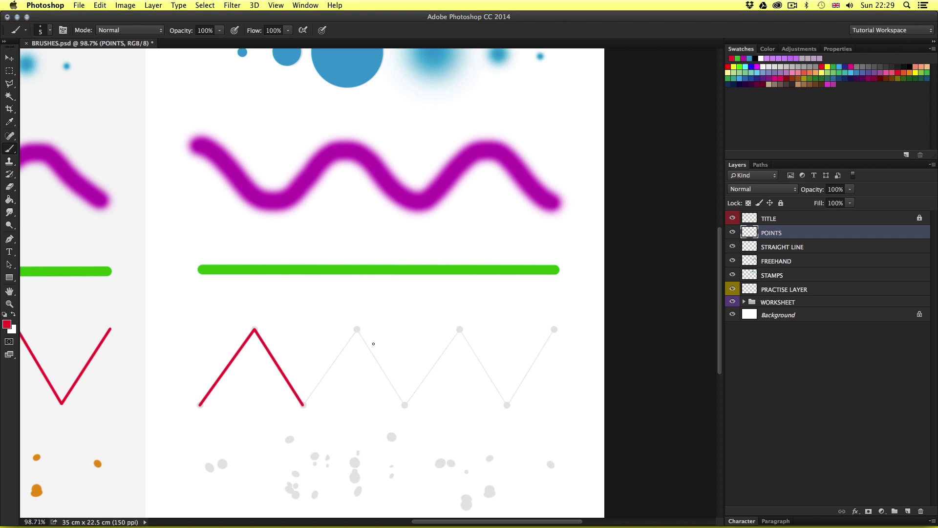
{"action": "left_click", "coordinate": [356, 329], "text": "shift"}
{"action": "left_click", "coordinate": [404, 405], "text": "shift"}
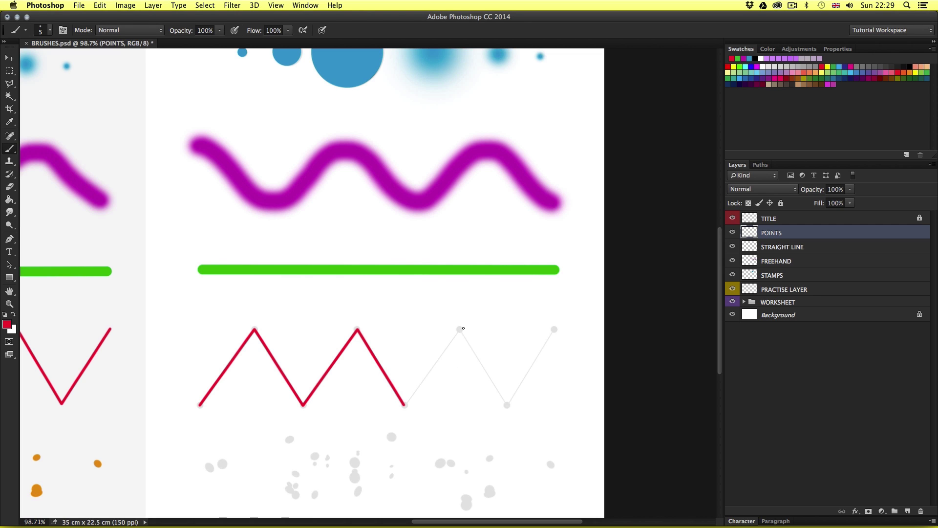
{"action": "left_click", "coordinate": [460, 329], "text": "shift"}
{"action": "left_click", "coordinate": [506, 404], "text": "shift"}
{"action": "left_click", "coordinate": [555, 329], "text": "shift"}
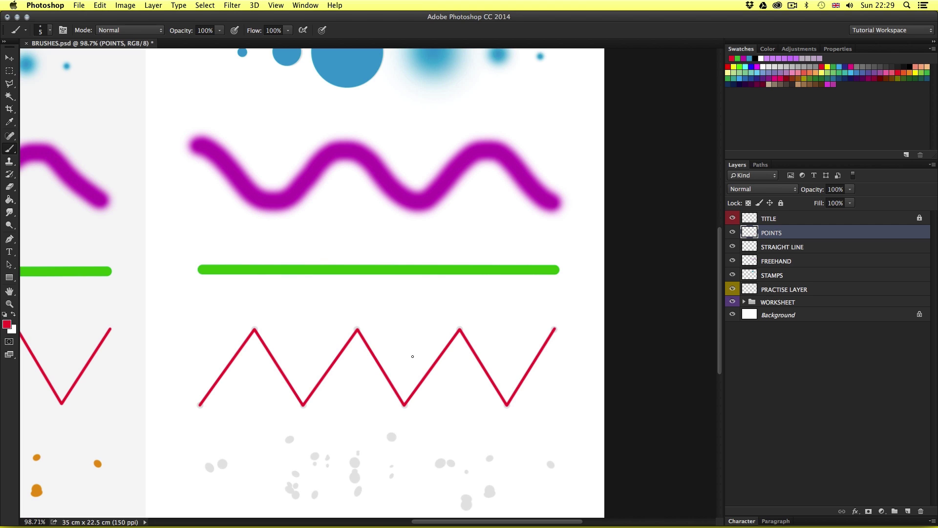
Step: Create a new layer named CUSTOM BRUSH above POINTS
{"action": "scroll", "coordinate": [446, 421], "scroll_direction": "down", "scroll_amount": 5}
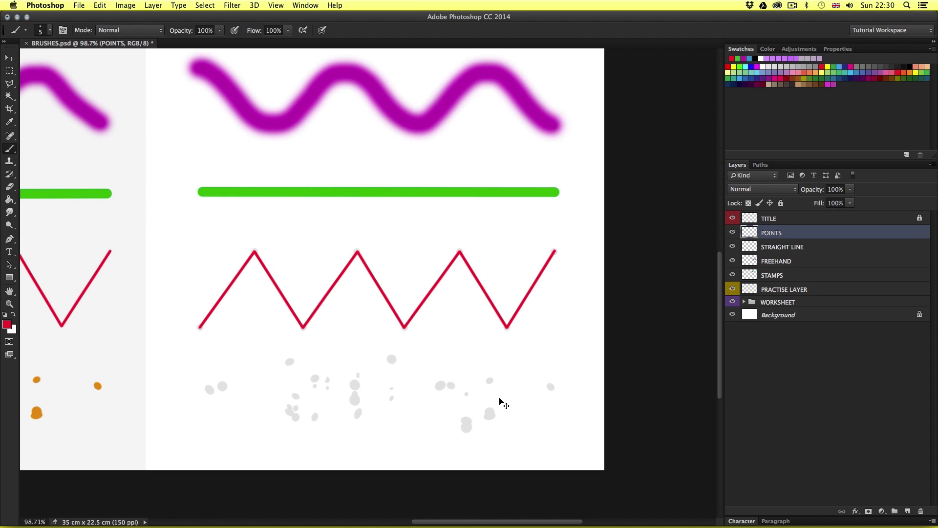
{"action": "key", "text": "super+shift+n"}
{"action": "type", "text": "CUS"}
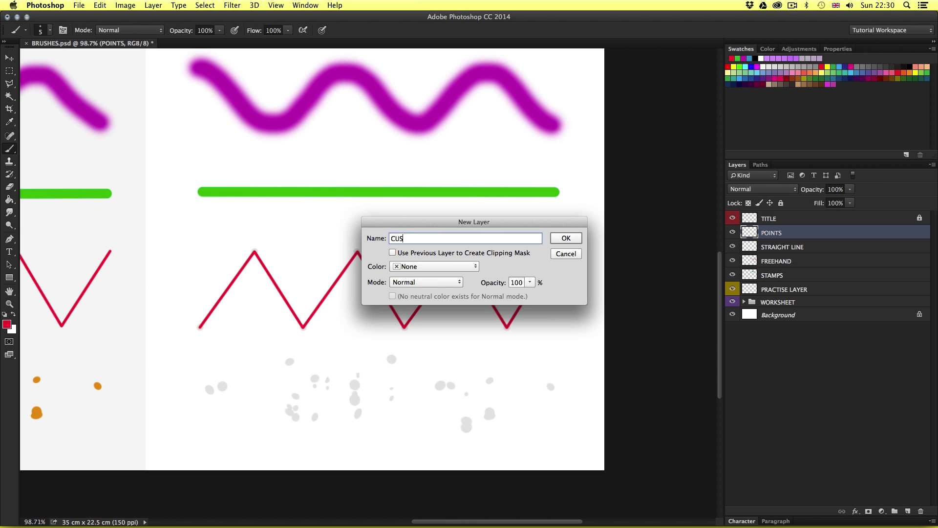
{"action": "type", "text": "TOM BRUSH"}
{"action": "key", "text": "Return"}
Step: Sample the orange swatch from the worksheet's colour strip and set the Brush tool's size to 20 px
{"action": "scroll", "coordinate": [503, 355], "scroll_direction": "up", "scroll_amount": 5}
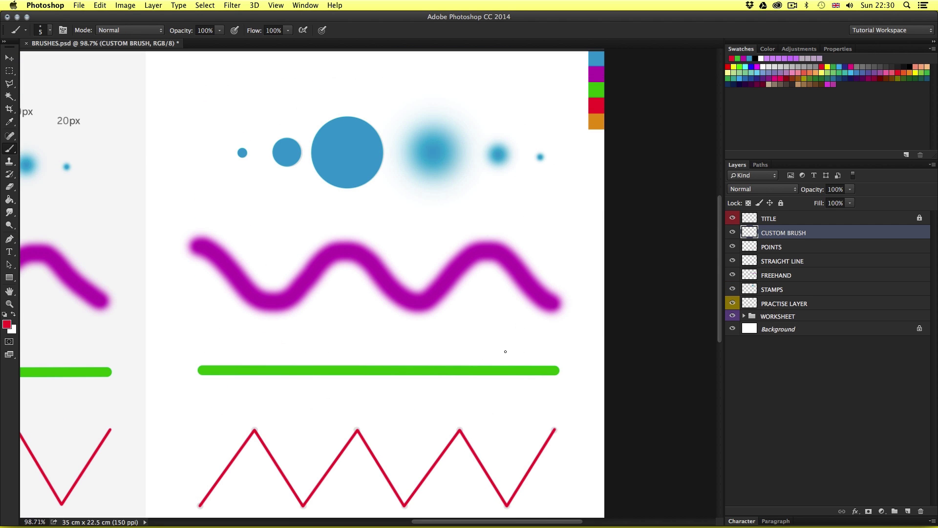
{"action": "key", "text": "i"}
{"action": "left_click", "coordinate": [596, 120]}
{"action": "scroll", "coordinate": [420, 342], "scroll_direction": "down", "scroll_amount": 5}
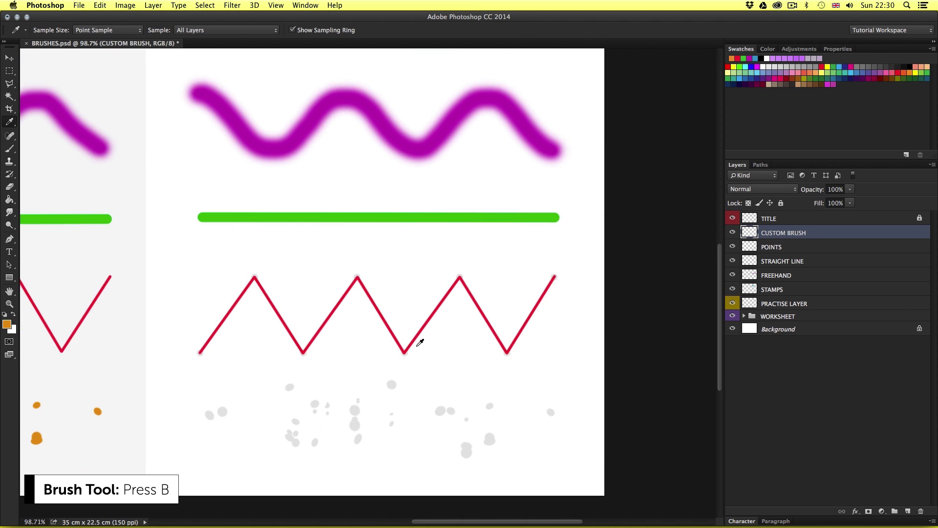
{"action": "key", "text": "b"}
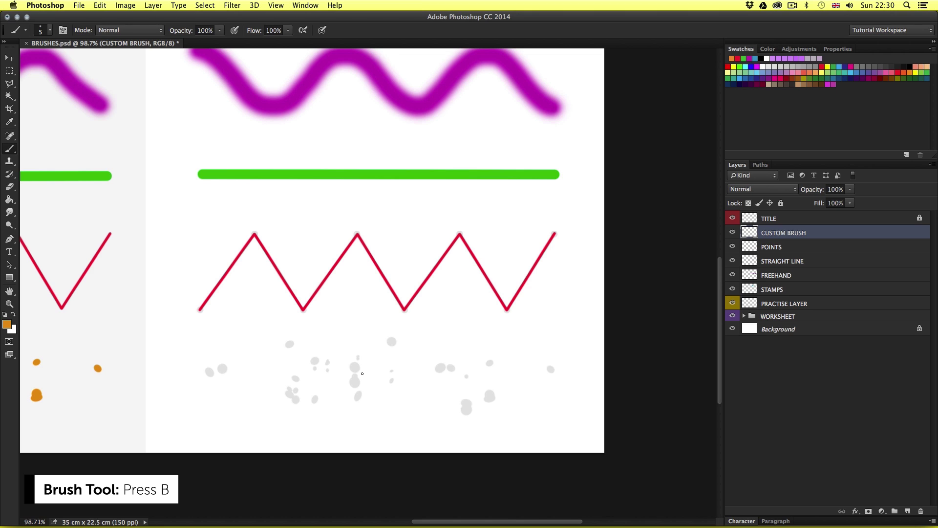
{"action": "right_click", "coordinate": [362, 374]}
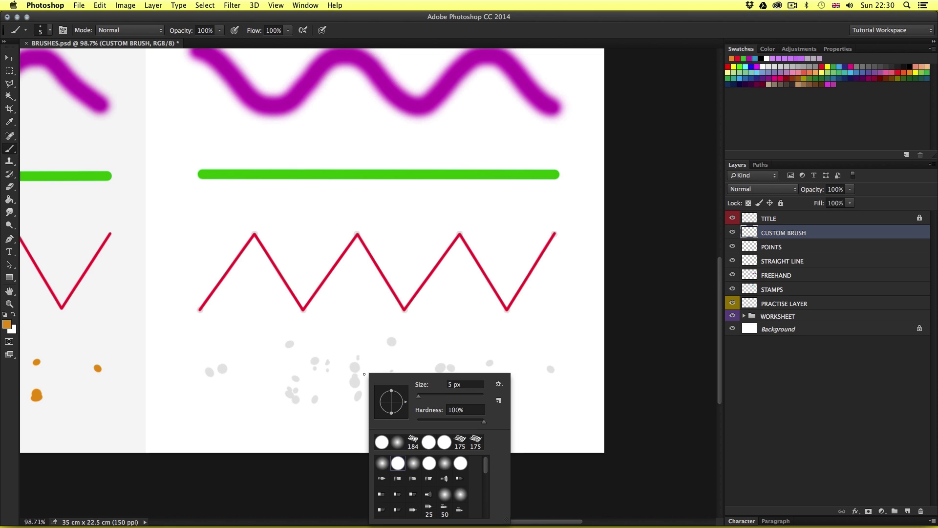
{"action": "left_click", "coordinate": [466, 381]}
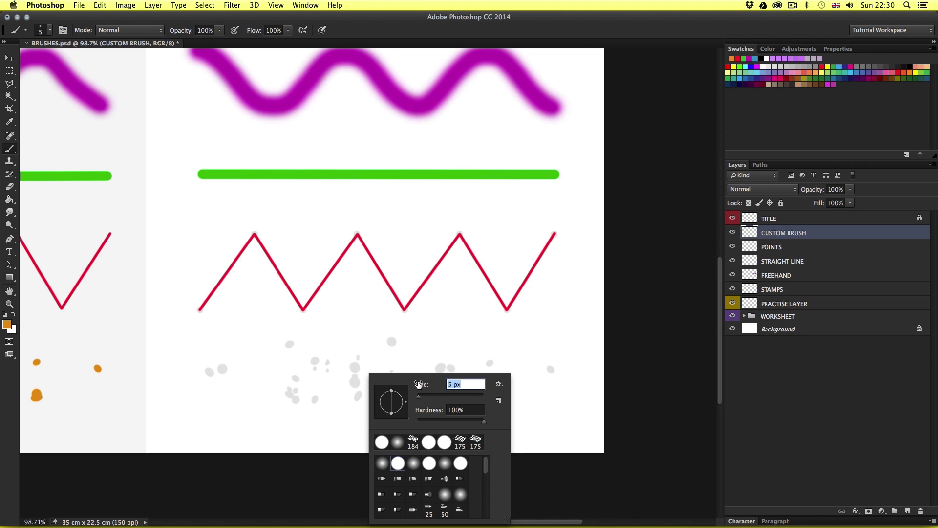
{"action": "type", "text": "20"}
{"action": "key", "text": "Return"}
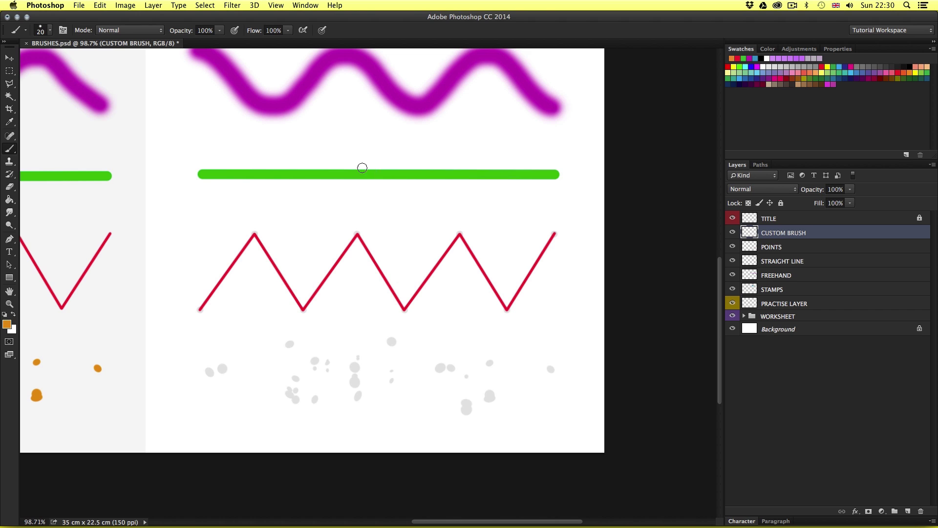
Step: Open the detailed brush settings and set the brush tip spacing to 348%
{"action": "left_click", "coordinate": [62, 31]}
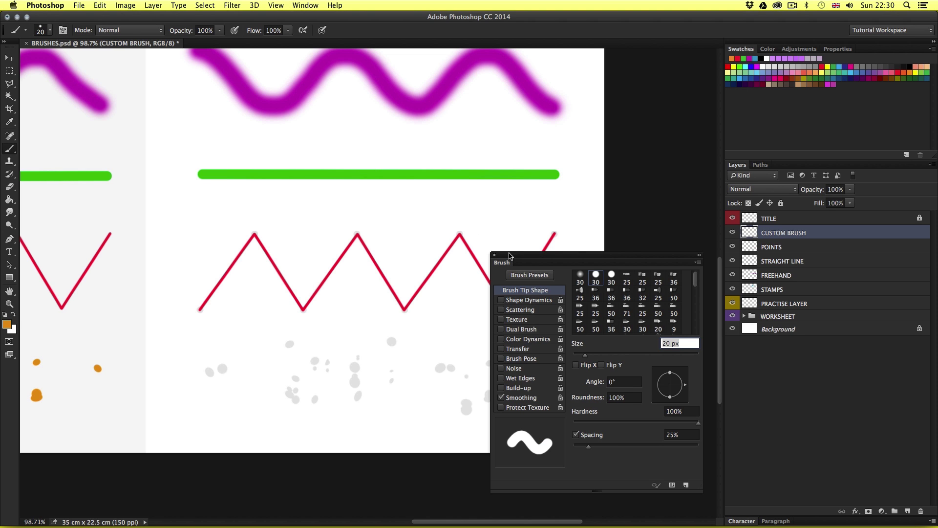
{"action": "mouse_move", "coordinate": [505, 266]}
{"action": "left_mouse_down"}
{"action": "mouse_move", "coordinate": [494, 227]}
{"action": "mouse_move", "coordinate": [500, 142]}
{"action": "mouse_move", "coordinate": [407, 88]}
{"action": "mouse_move", "coordinate": [421, 75]}
{"action": "mouse_move", "coordinate": [489, 71]}
{"action": "mouse_move", "coordinate": [480, 75]}
{"action": "left_mouse_up"}
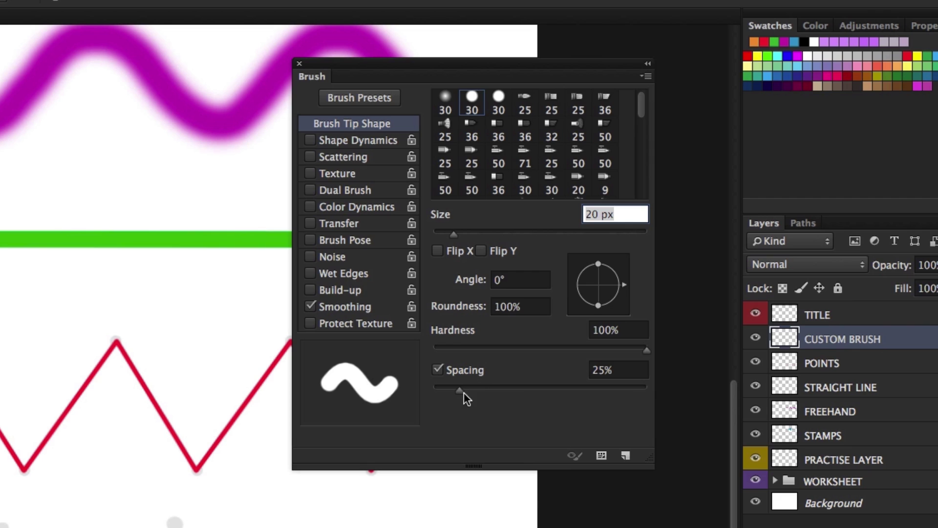
{"action": "mouse_move", "coordinate": [459, 389]}
{"action": "left_mouse_down"}
{"action": "mouse_move", "coordinate": [606, 388]}
{"action": "mouse_move", "coordinate": [431, 389]}
{"action": "mouse_move", "coordinate": [610, 391]}
{"action": "left_mouse_up"}
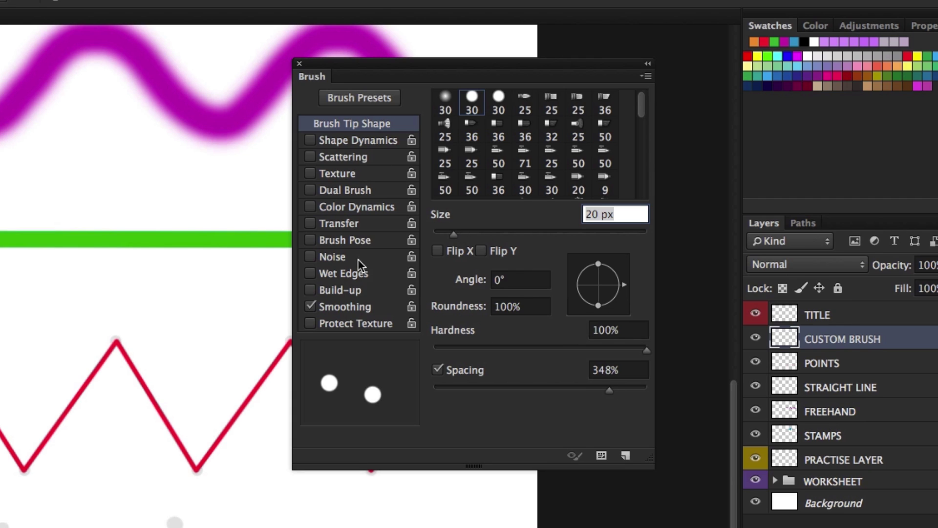
Step: Enable Shape Dynamics for the brush with size jitter 70%, angle jitter 71% and roundness jitter 70%
{"action": "left_click", "coordinate": [362, 143]}
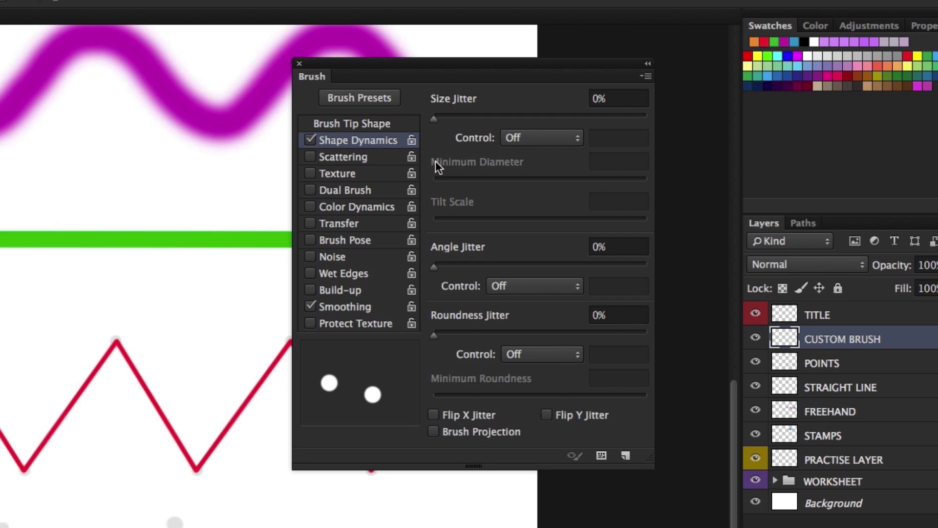
{"action": "left_click_drag", "start_coordinate": [433, 116], "coordinate": [582, 117]}
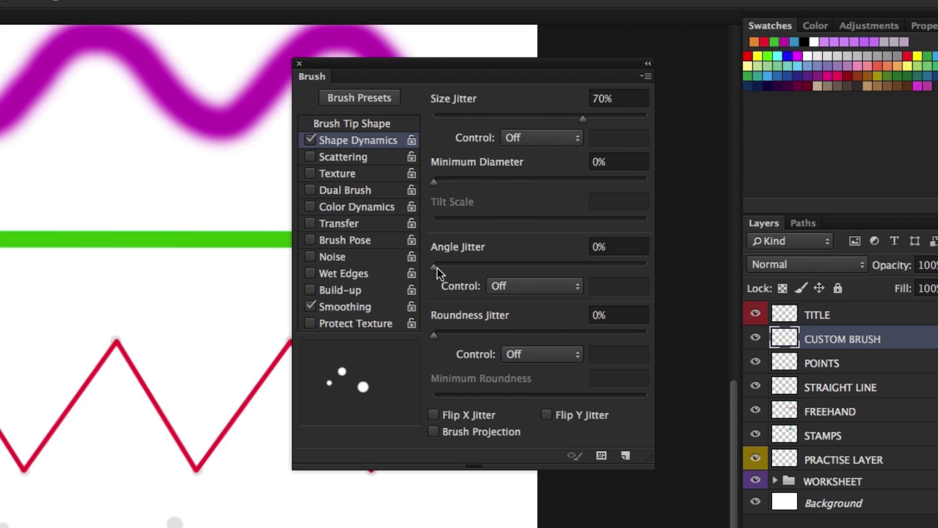
{"action": "left_click_drag", "start_coordinate": [436, 267], "coordinate": [574, 264]}
{"action": "left_click_drag", "start_coordinate": [433, 333], "coordinate": [572, 333]}
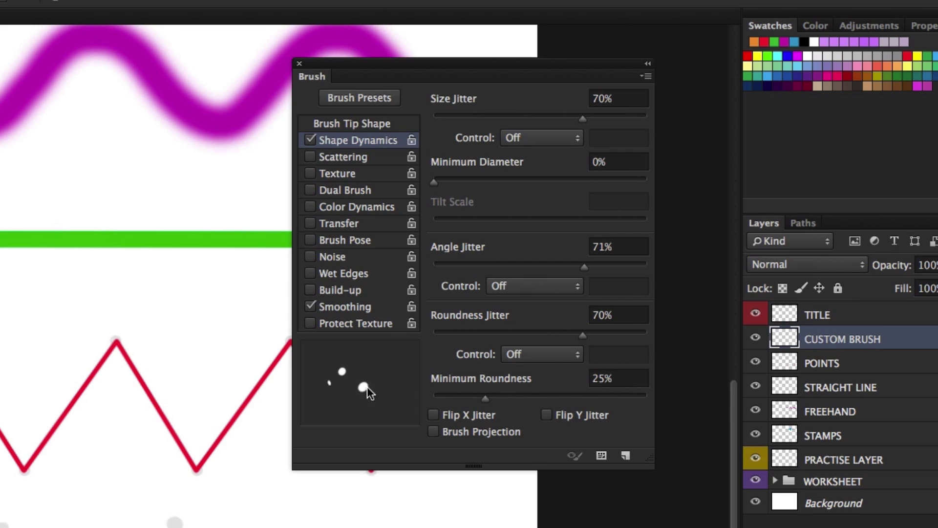
Step: Enable Scattering for the brush with scatter 969%, count 3 and count jitter 21%
{"action": "left_click", "coordinate": [351, 156]}
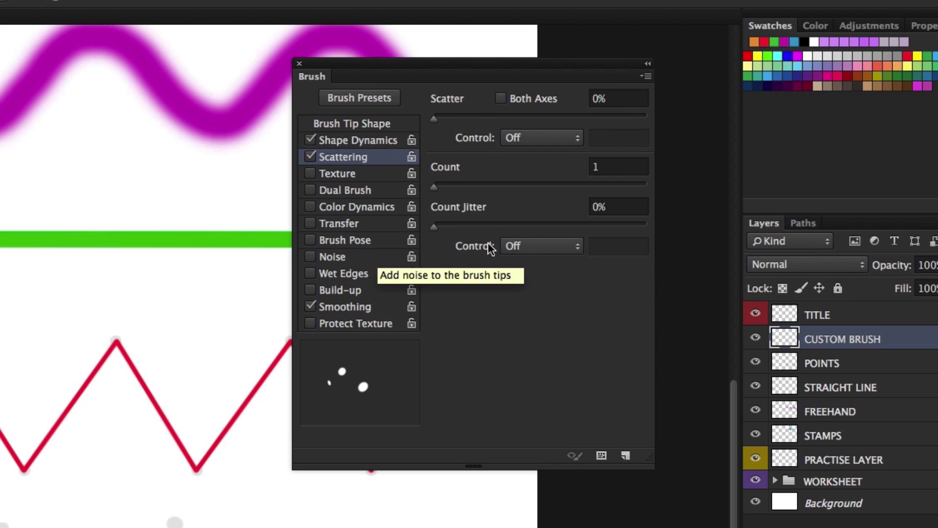
{"action": "left_click_drag", "start_coordinate": [436, 119], "coordinate": [639, 118]}
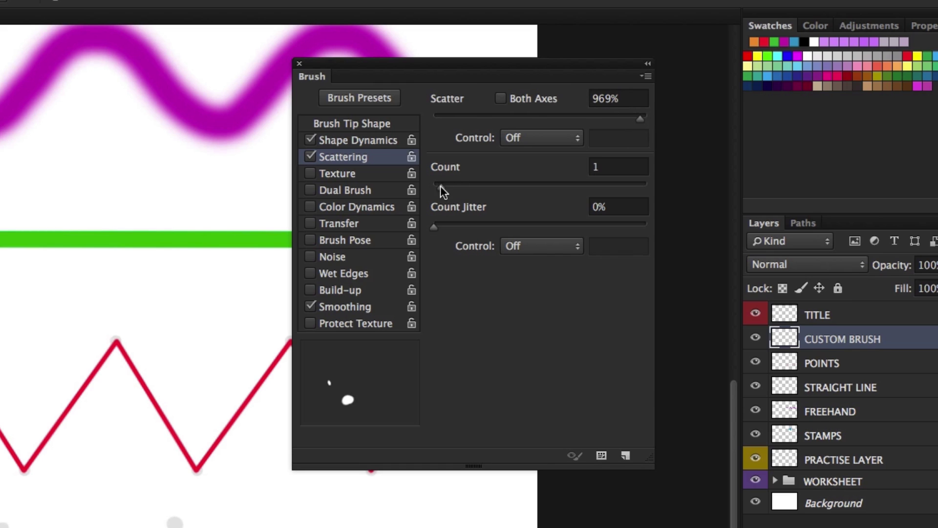
{"action": "left_click_drag", "start_coordinate": [440, 186], "coordinate": [459, 186]}
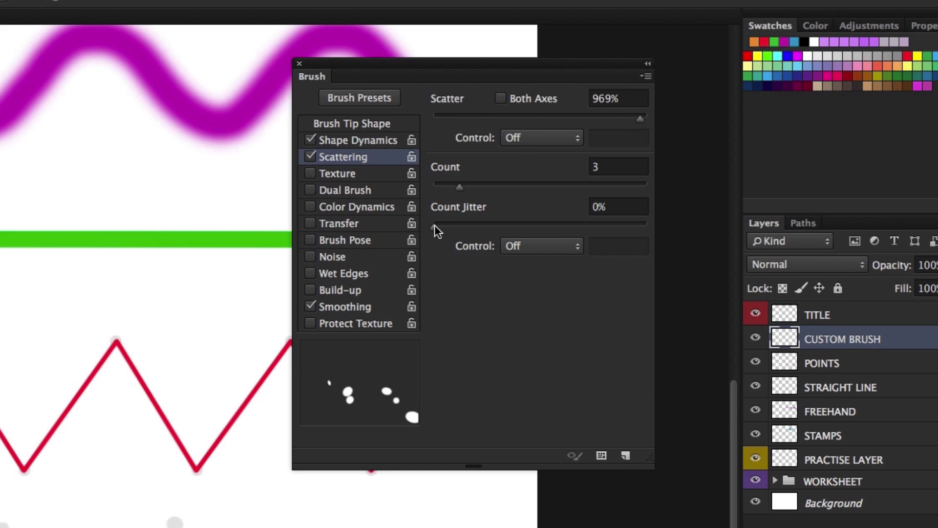
{"action": "left_click_drag", "start_coordinate": [435, 225], "coordinate": [477, 224]}
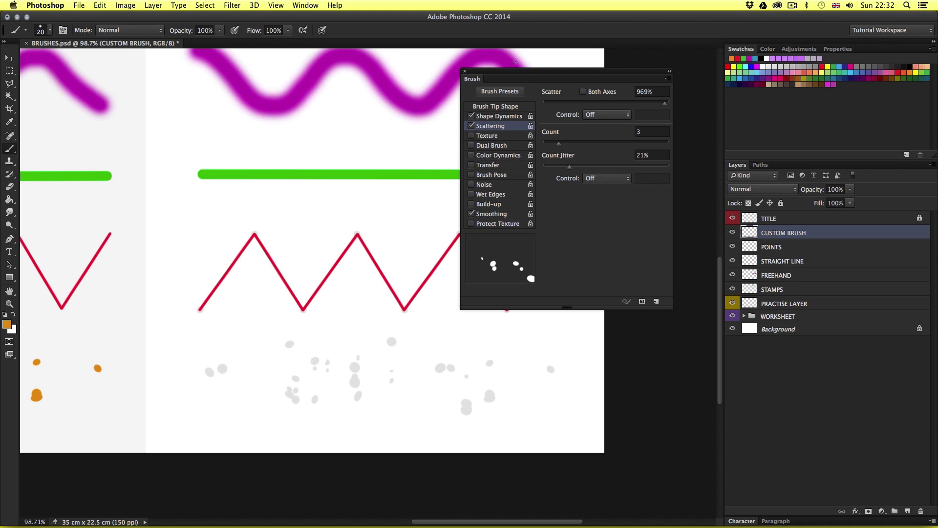
Step: Paint one orange scattered stroke across the grey splatter guide below the red zigzag on the CUSTOM BRUSH layer
{"action": "mouse_move", "coordinate": [509, 72]}
{"action": "left_mouse_down"}
{"action": "mouse_move", "coordinate": [600, 67]}
{"action": "mouse_move", "coordinate": [590, 67]}
{"action": "left_mouse_up"}
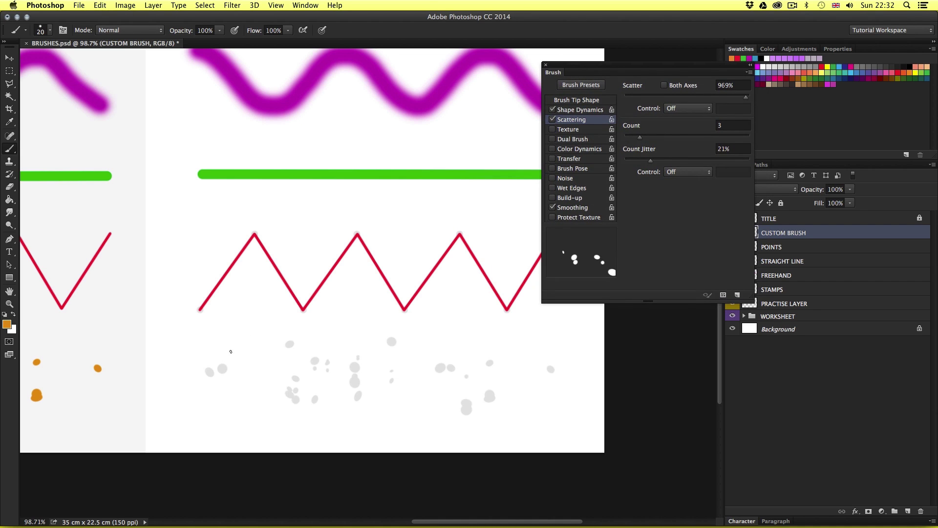
{"action": "mouse_move", "coordinate": [206, 373]}
{"action": "left_mouse_down"}
{"action": "mouse_move", "coordinate": [552, 376]}
{"action": "mouse_move", "coordinate": [308, 374]}
{"action": "left_mouse_up"}
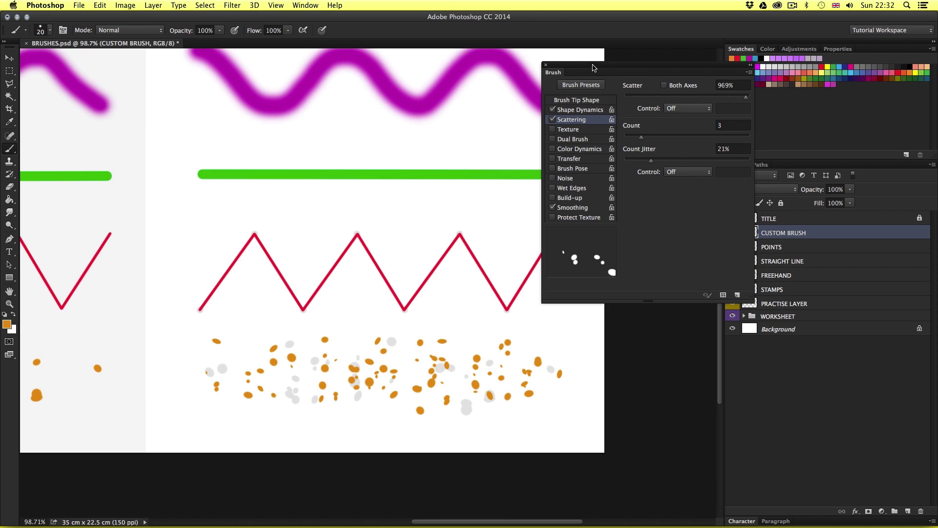
Step: Save the current brush settings as a new brush preset named SCATTER BRUSH, capturing the brush size
{"action": "left_click_drag", "start_coordinate": [594, 71], "coordinate": [593, 80]}
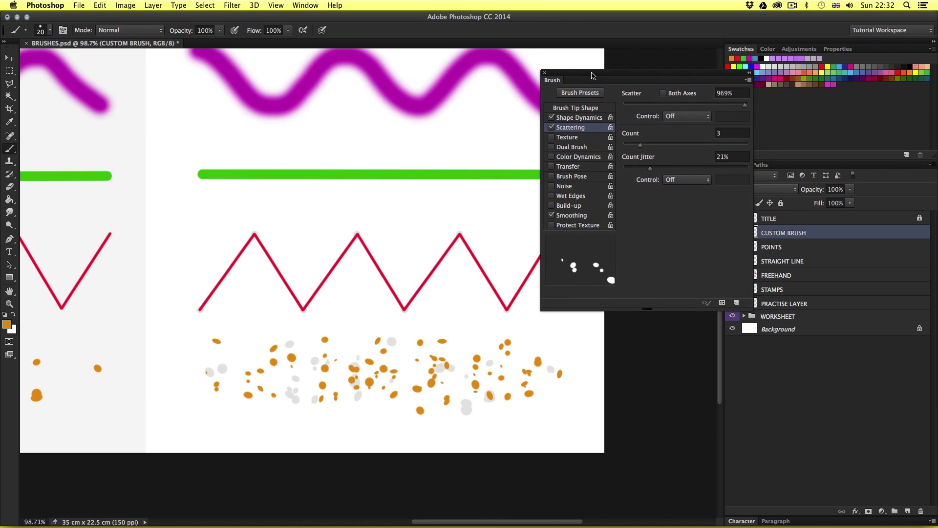
{"action": "left_click", "coordinate": [748, 82]}
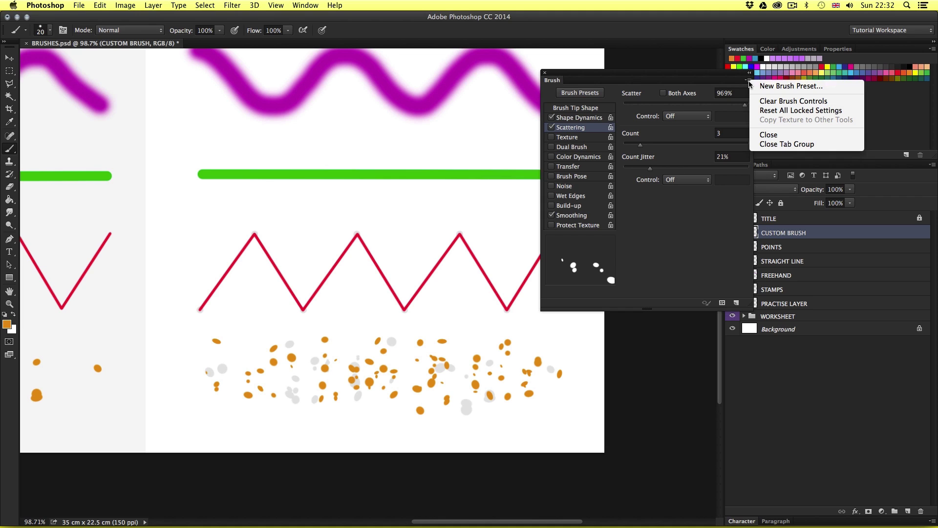
{"action": "left_click", "coordinate": [778, 86]}
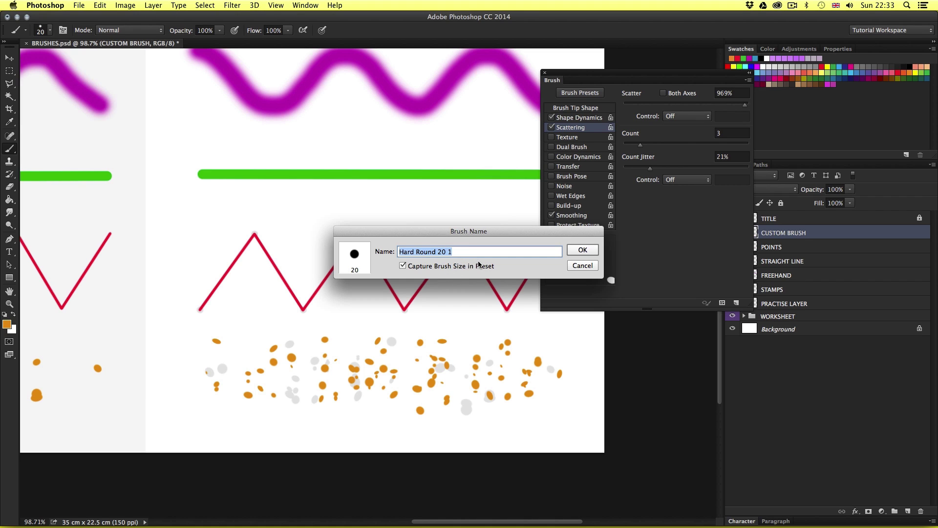
{"action": "type", "text": "SCATTER BRUS"}
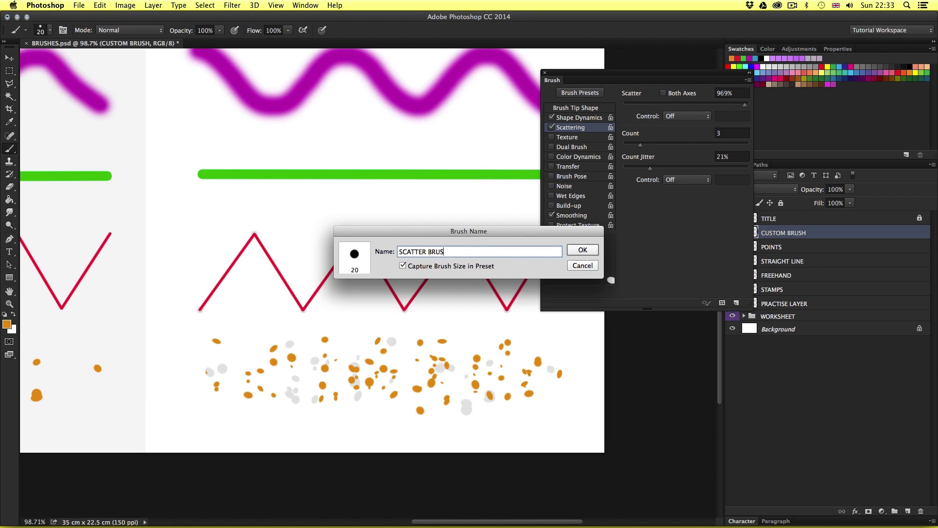
{"action": "type", "text": "H"}
{"action": "left_click", "coordinate": [583, 250]}
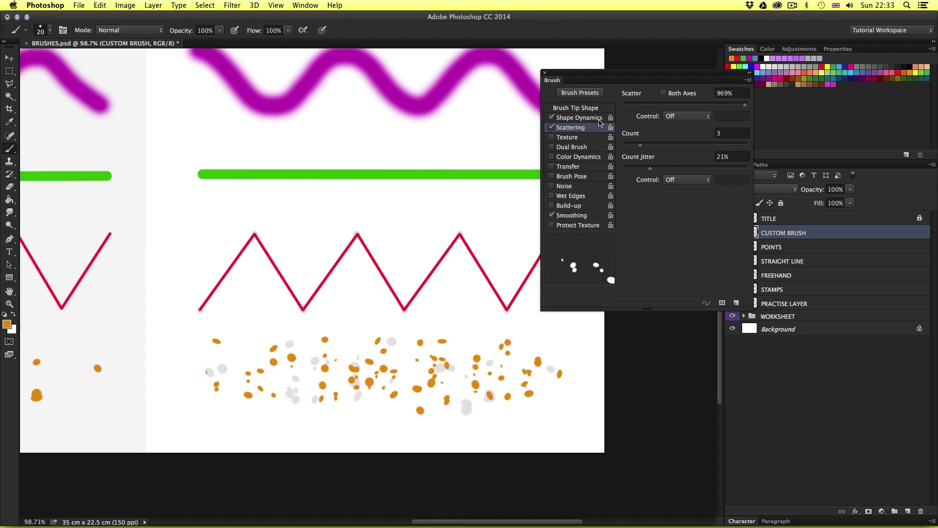
Step: Look for the saved SCATTER BRUSH at the end of the brush presets list, then close the list
{"action": "left_click", "coordinate": [579, 93]}
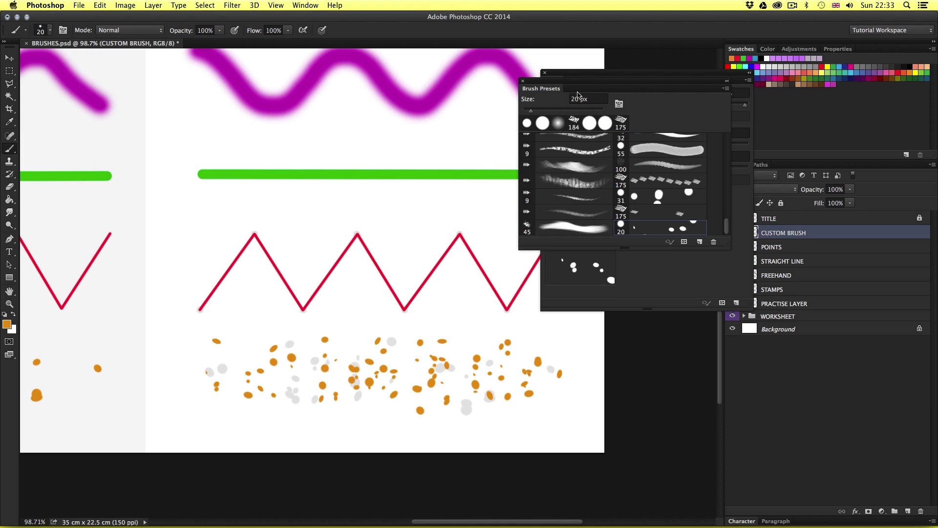
{"action": "left_click_drag", "start_coordinate": [593, 83], "coordinate": [500, 92]}
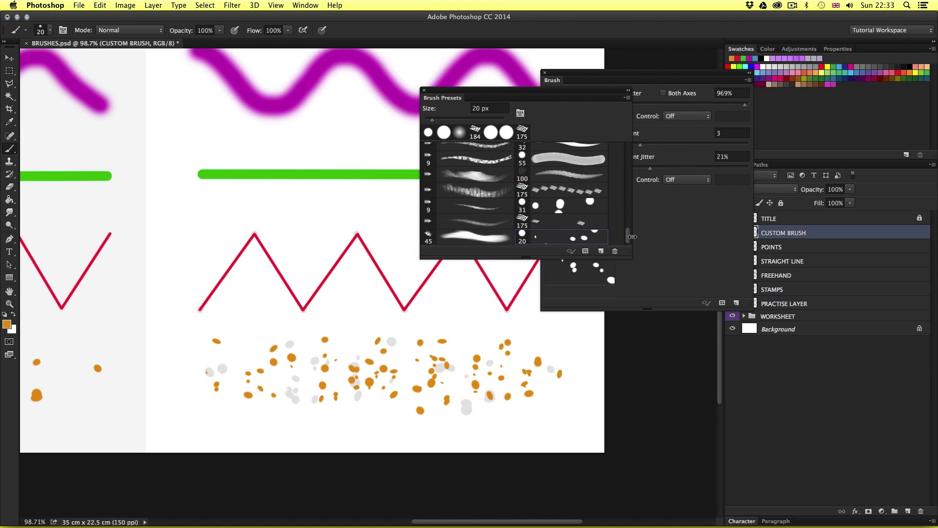
{"action": "left_click_drag", "start_coordinate": [629, 256], "coordinate": [694, 378]}
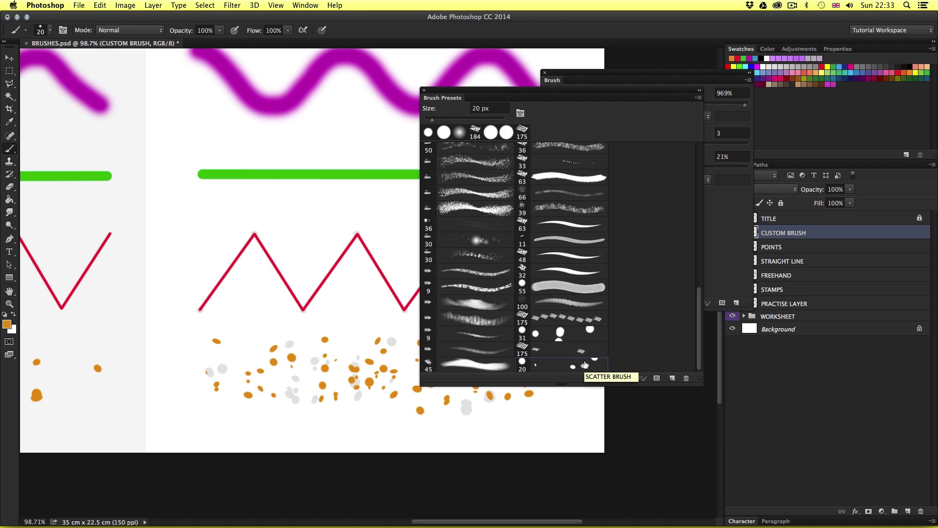
{"action": "scroll", "coordinate": [535, 215], "scroll_direction": "down", "scroll_amount": 1}
{"action": "left_click", "coordinate": [423, 91]}
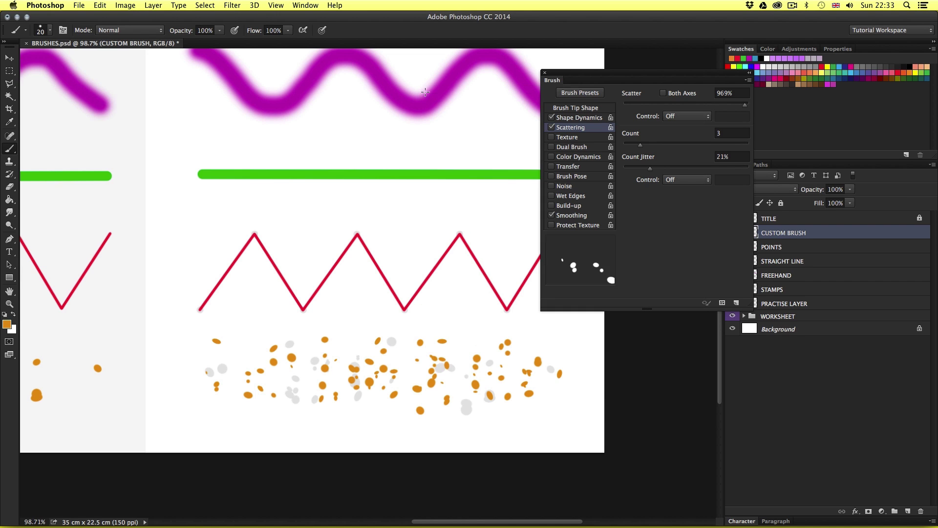
Step: Close the brush settings, fit the whole worksheet in view and switch to the Move tool
{"action": "left_click", "coordinate": [544, 73]}
{"action": "key", "text": "super+0"}
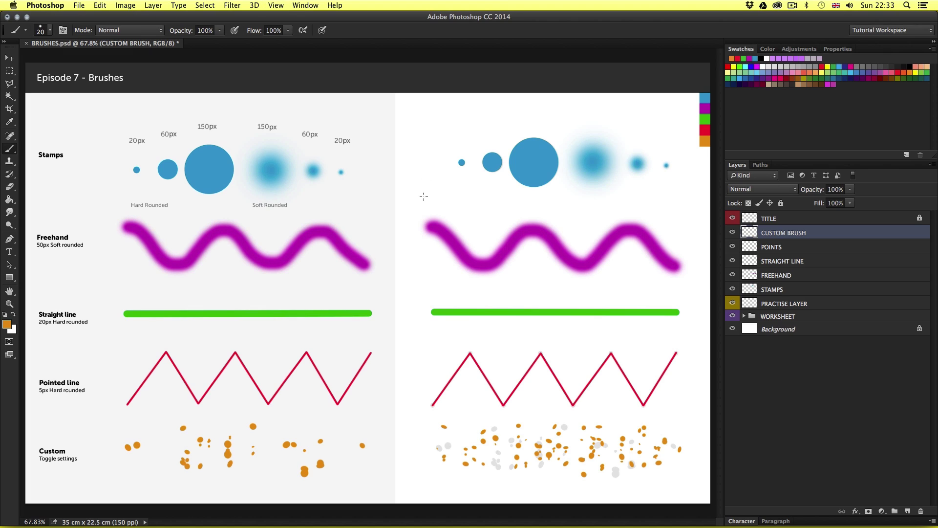
{"action": "key", "text": "v"}
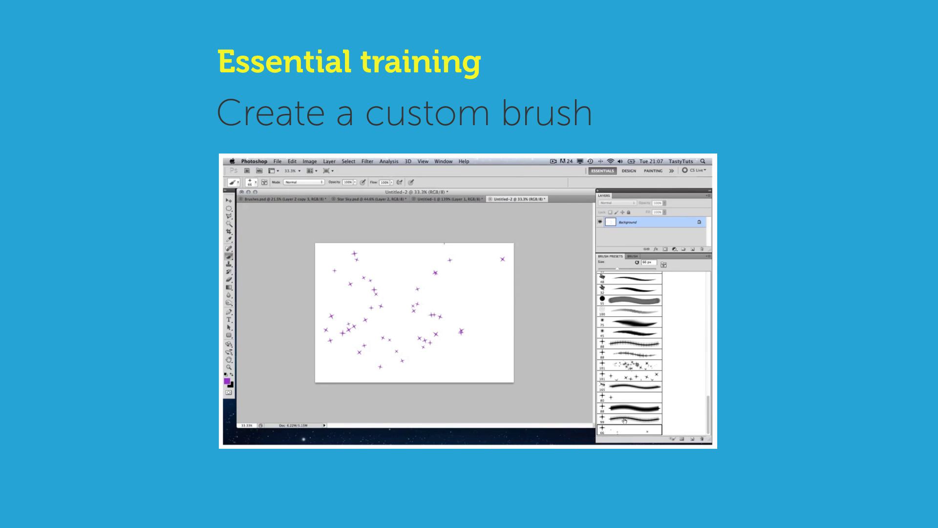
{"action": "left_click", "coordinate": [623, 419]}
{"action": "mouse_move", "coordinate": [490, 356]}
{"action": "left_mouse_down"}
{"action": "mouse_move", "coordinate": [441, 316]}
{"action": "mouse_move", "coordinate": [389, 345]}
{"action": "mouse_move", "coordinate": [356, 287]}
{"action": "mouse_move", "coordinate": [472, 280]}
{"action": "mouse_move", "coordinate": [365, 325]}
{"action": "left_mouse_up"}
{"action": "key", "text": "super+z"}
{"action": "left_click", "coordinate": [626, 430]}
{"action": "mouse_move", "coordinate": [484, 303]}
{"action": "left_mouse_down"}
{"action": "mouse_move", "coordinate": [440, 332]}
{"action": "mouse_move", "coordinate": [409, 262]}
{"action": "left_mouse_up"}
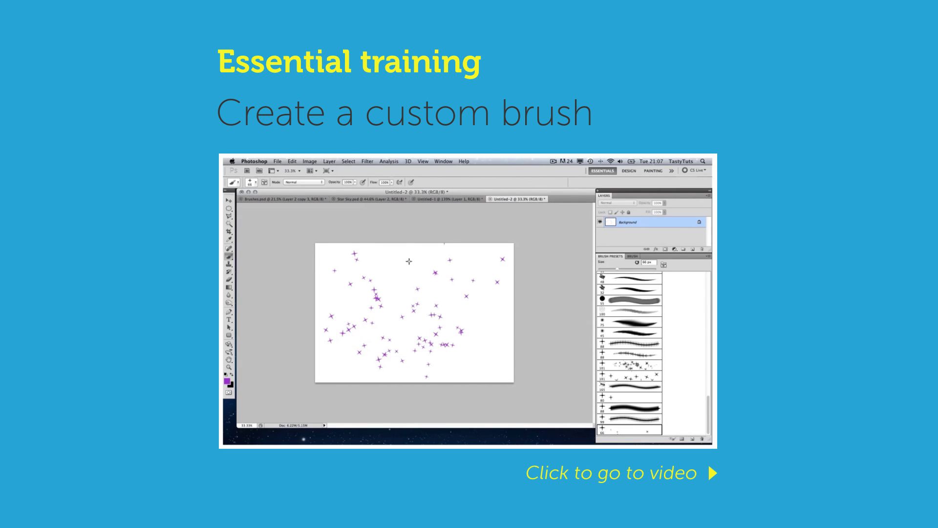